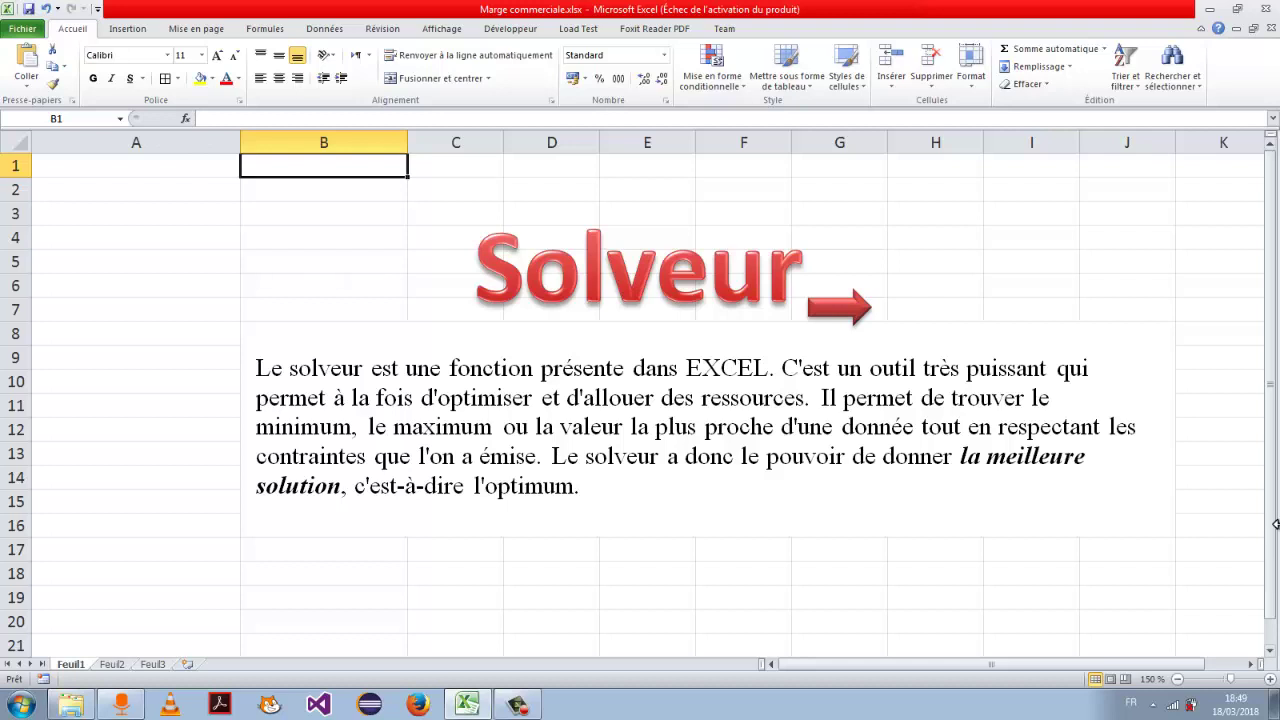
Follow the red arrow link on Feuil1 to the Feuil2 margin table sheet
{"action": "left_click", "coordinate": [843, 312]}
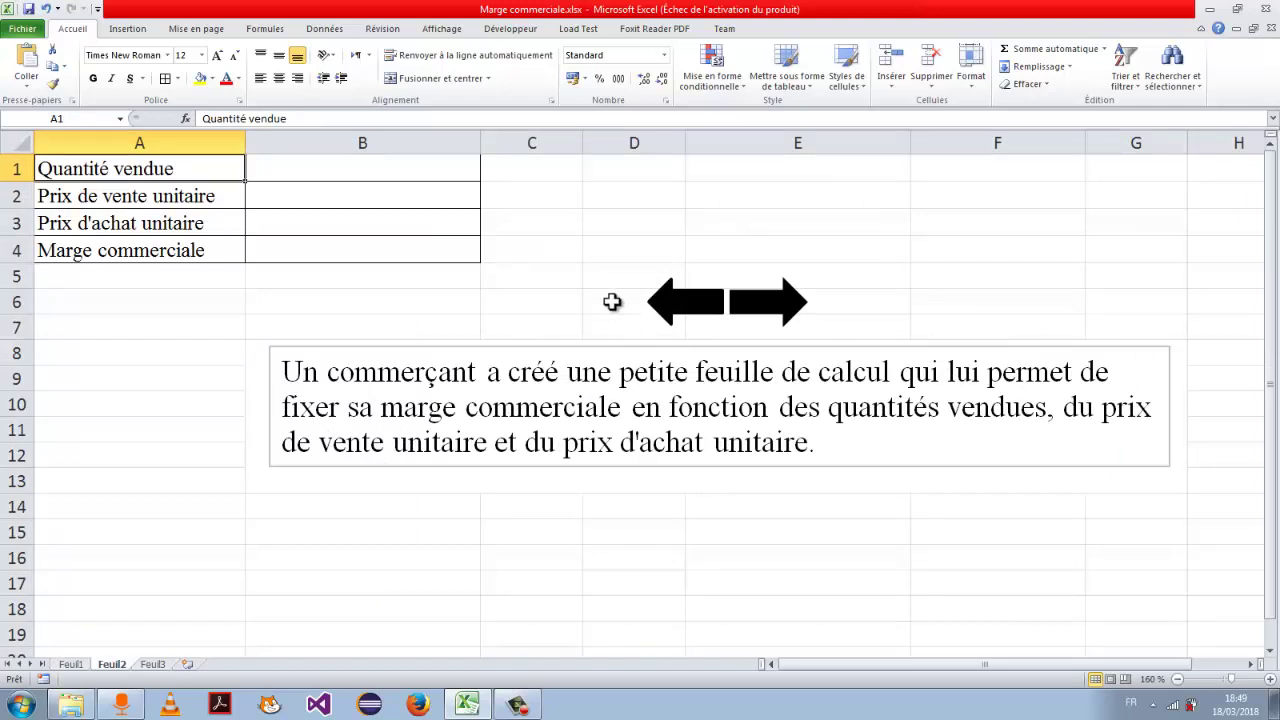
Check the Données tab for Solver, then bring up the Marge commerciale backstage Info page
{"action": "left_click", "coordinate": [569, 304]}
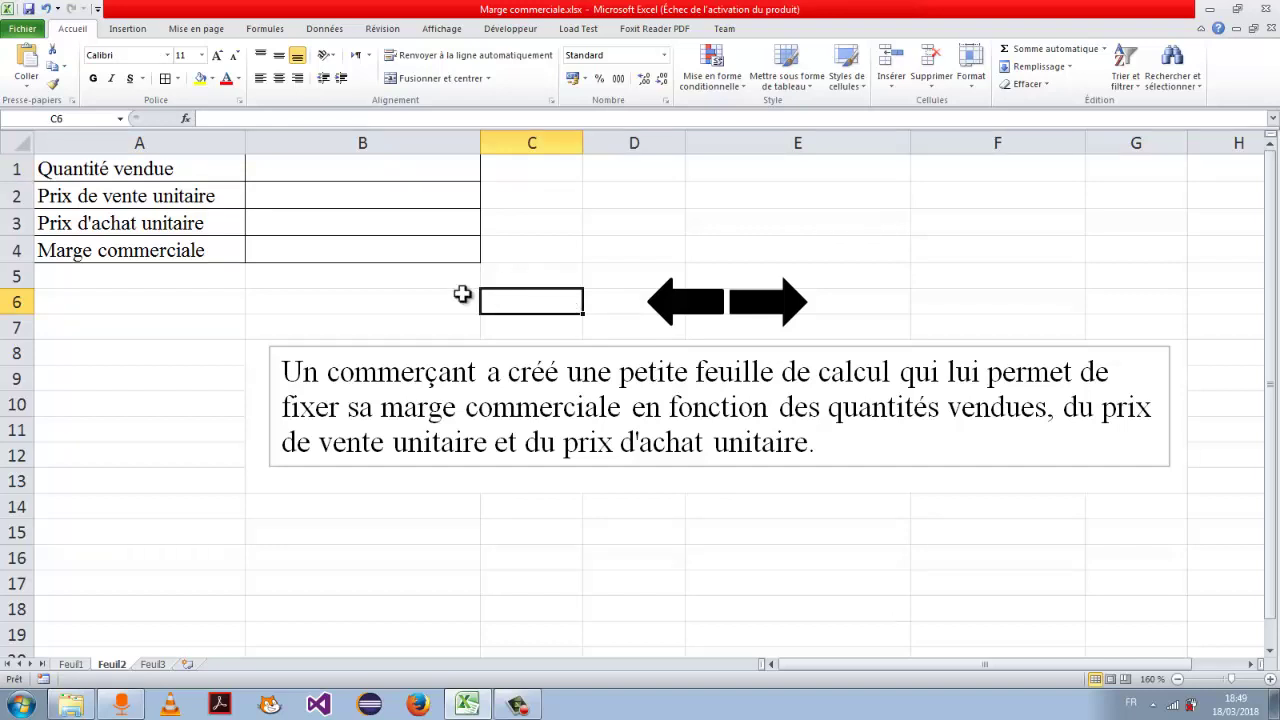
{"action": "left_click", "coordinate": [421, 292]}
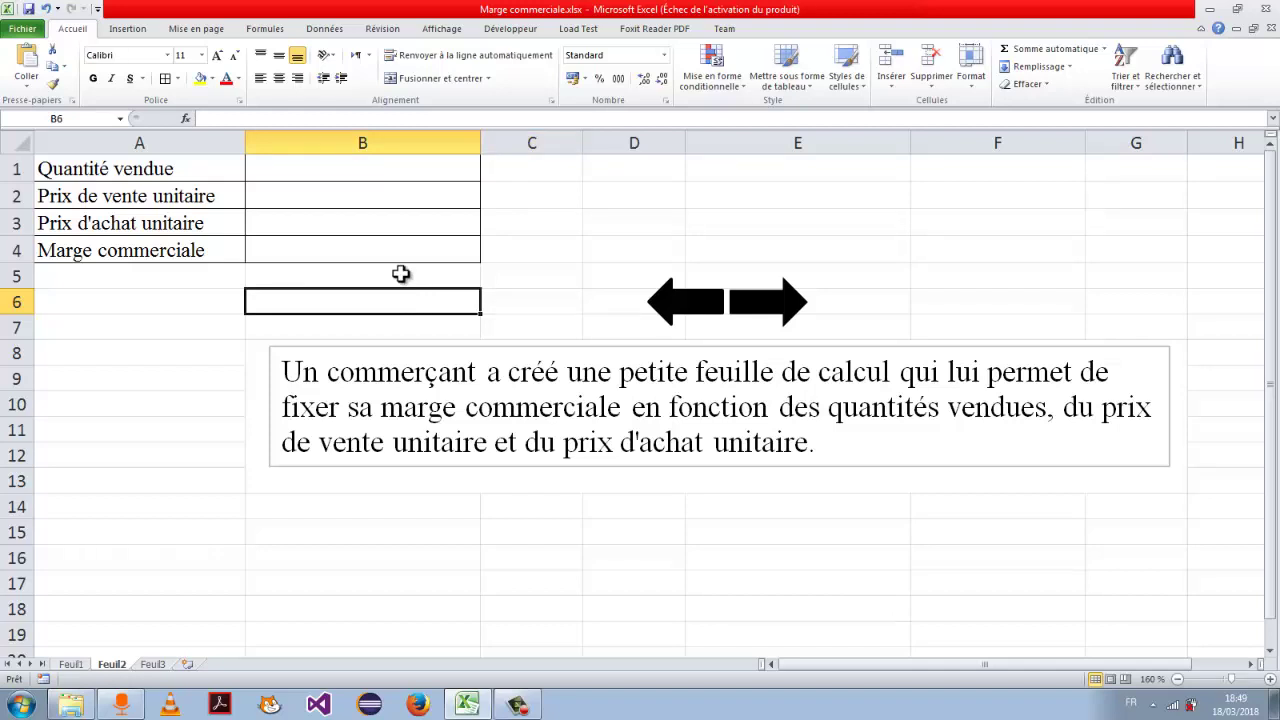
{"action": "left_click", "coordinate": [320, 32]}
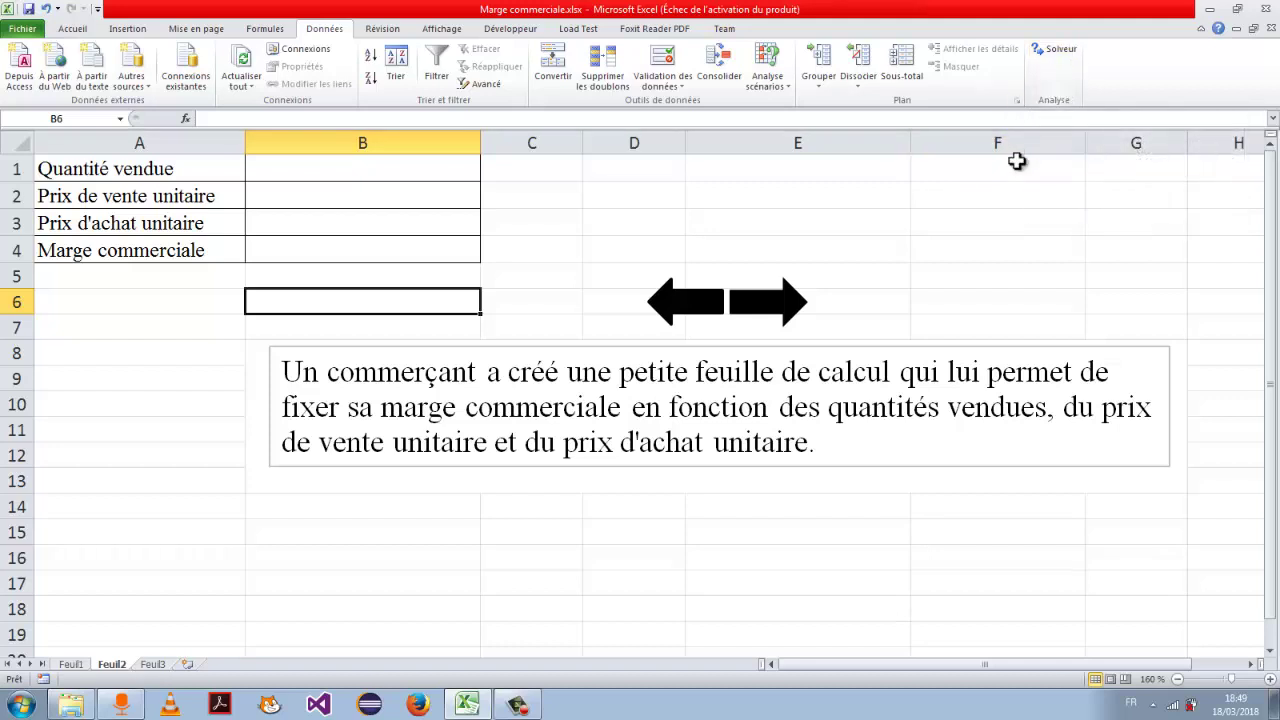
{"action": "left_click", "coordinate": [756, 244]}
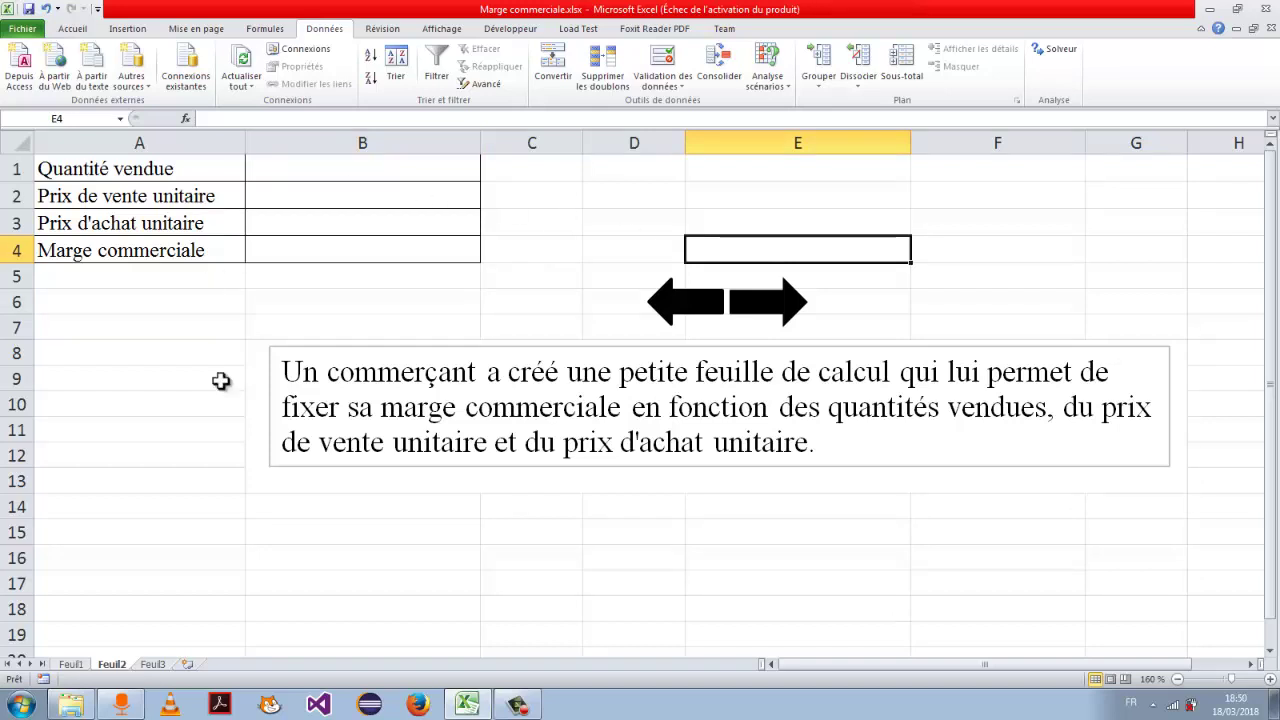
{"action": "left_click", "coordinate": [33, 32]}
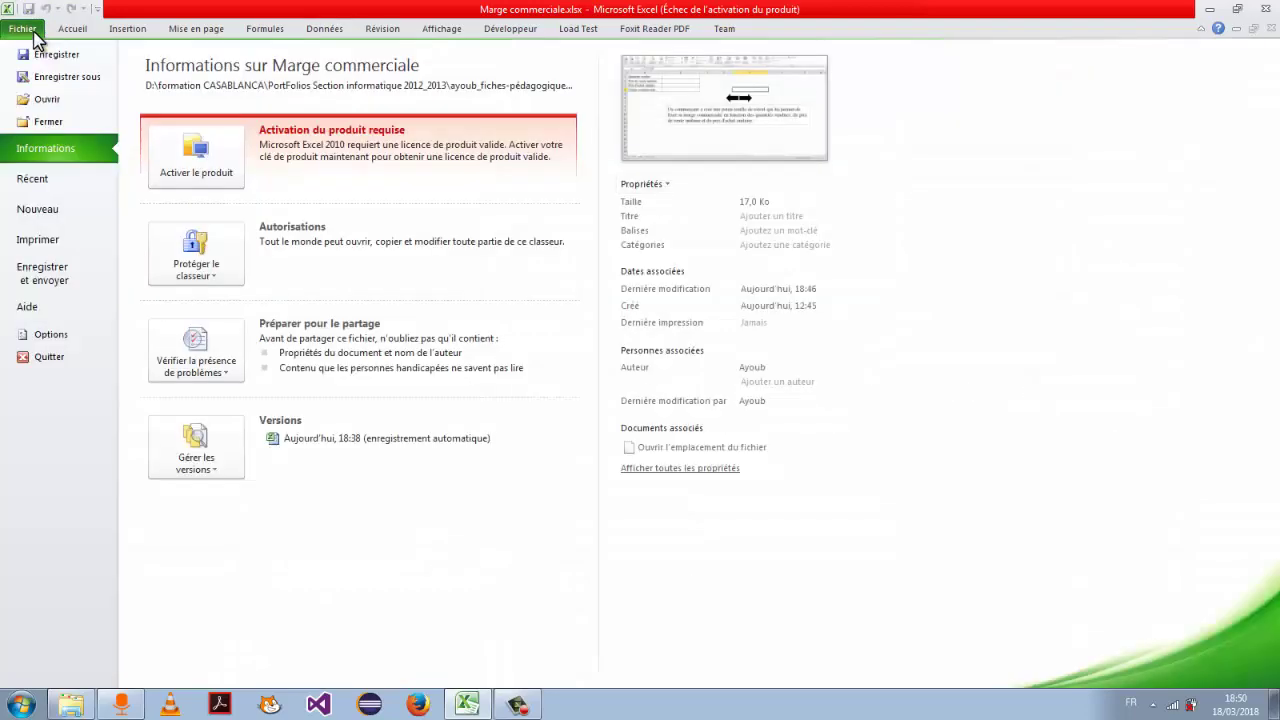
Enable Complément Solver in the Excel add-ins list via Options > Compléments and confirm
{"action": "left_click", "coordinate": [72, 338]}
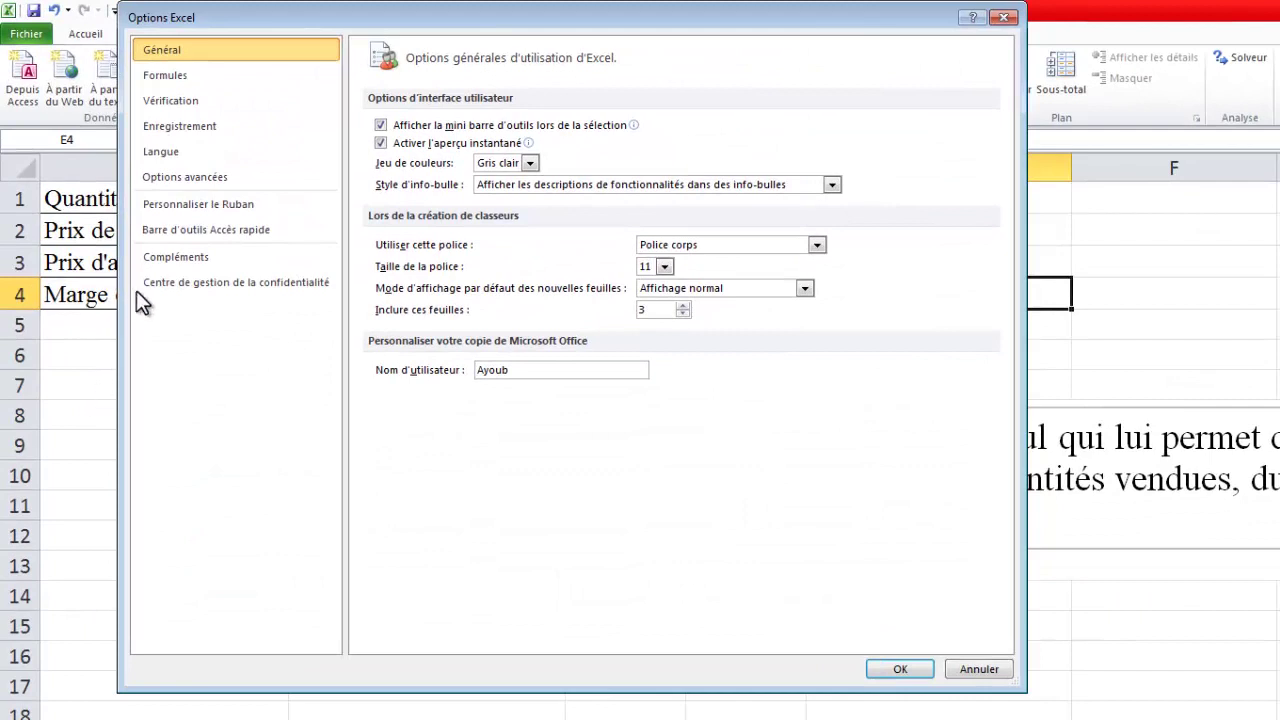
{"action": "left_click", "coordinate": [250, 262]}
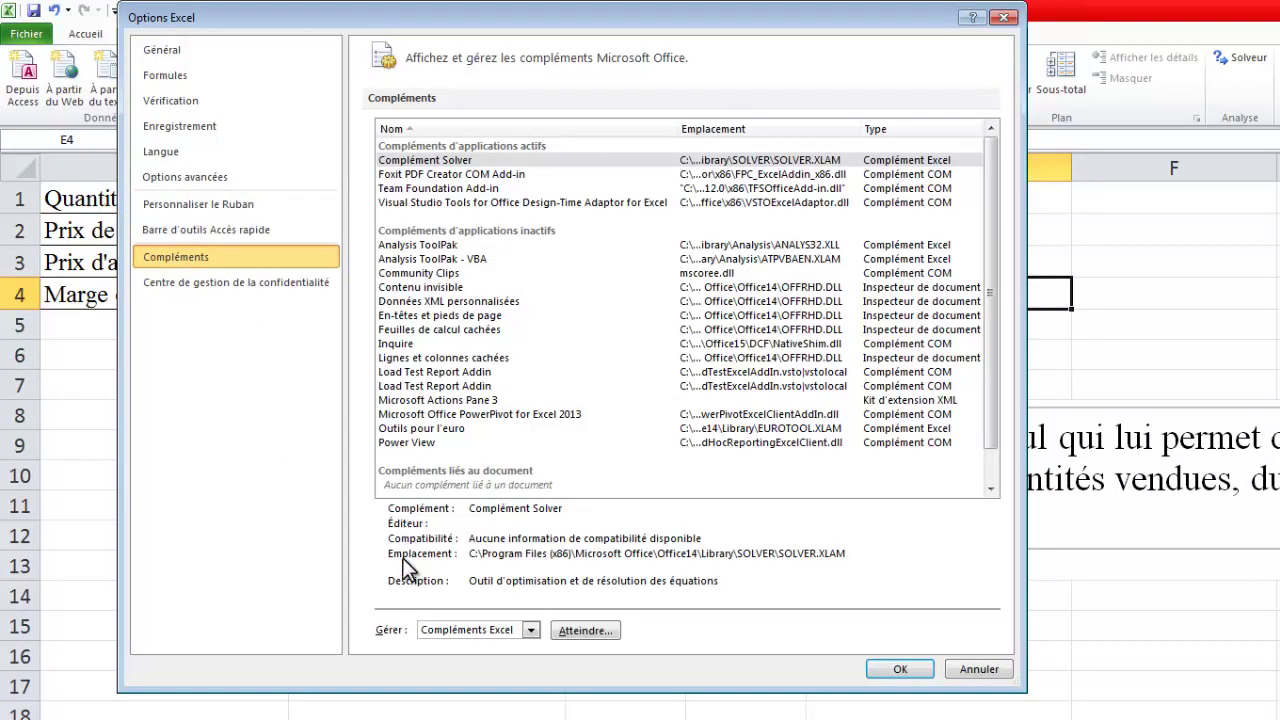
{"action": "left_click", "coordinate": [533, 630]}
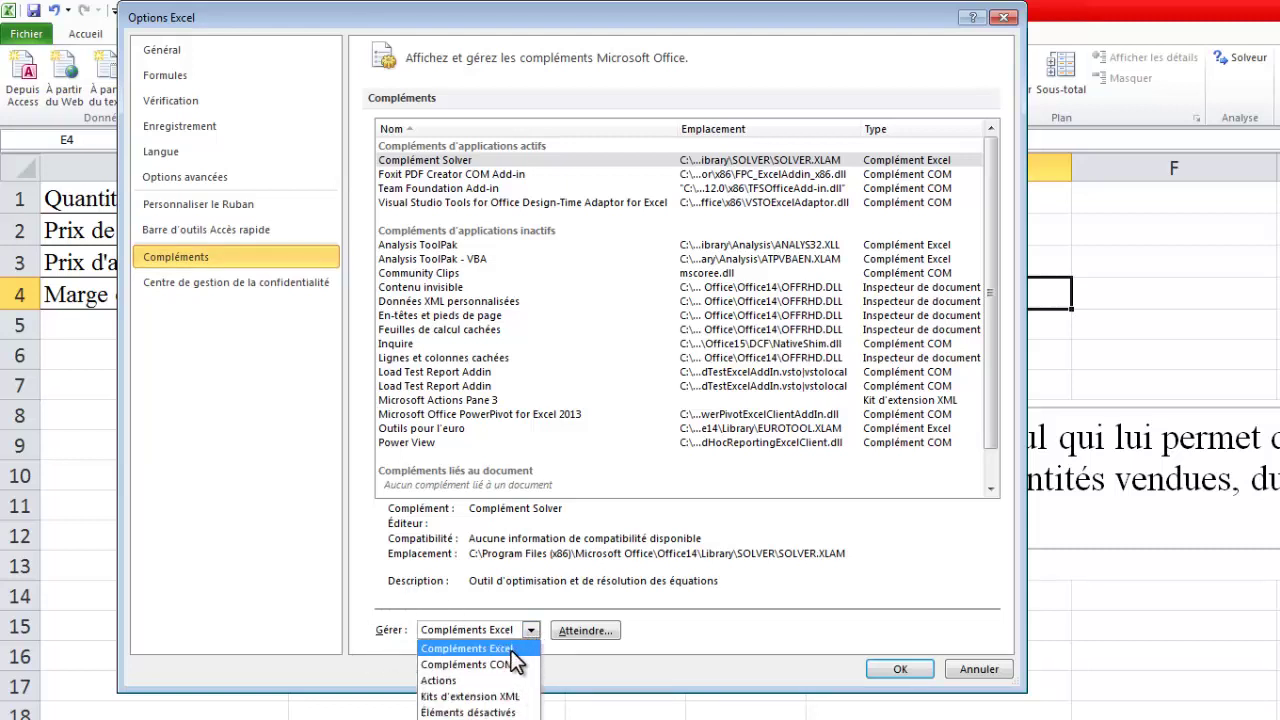
{"action": "left_click", "coordinate": [508, 650]}
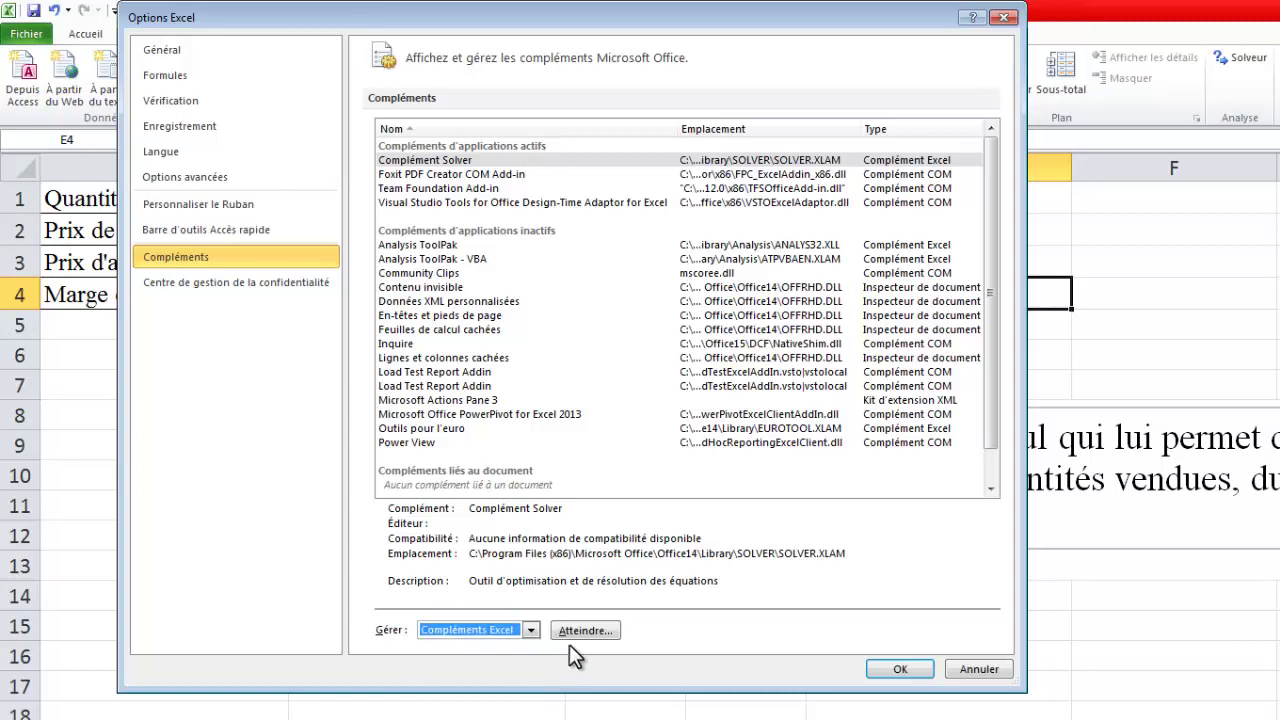
{"action": "left_click", "coordinate": [590, 632]}
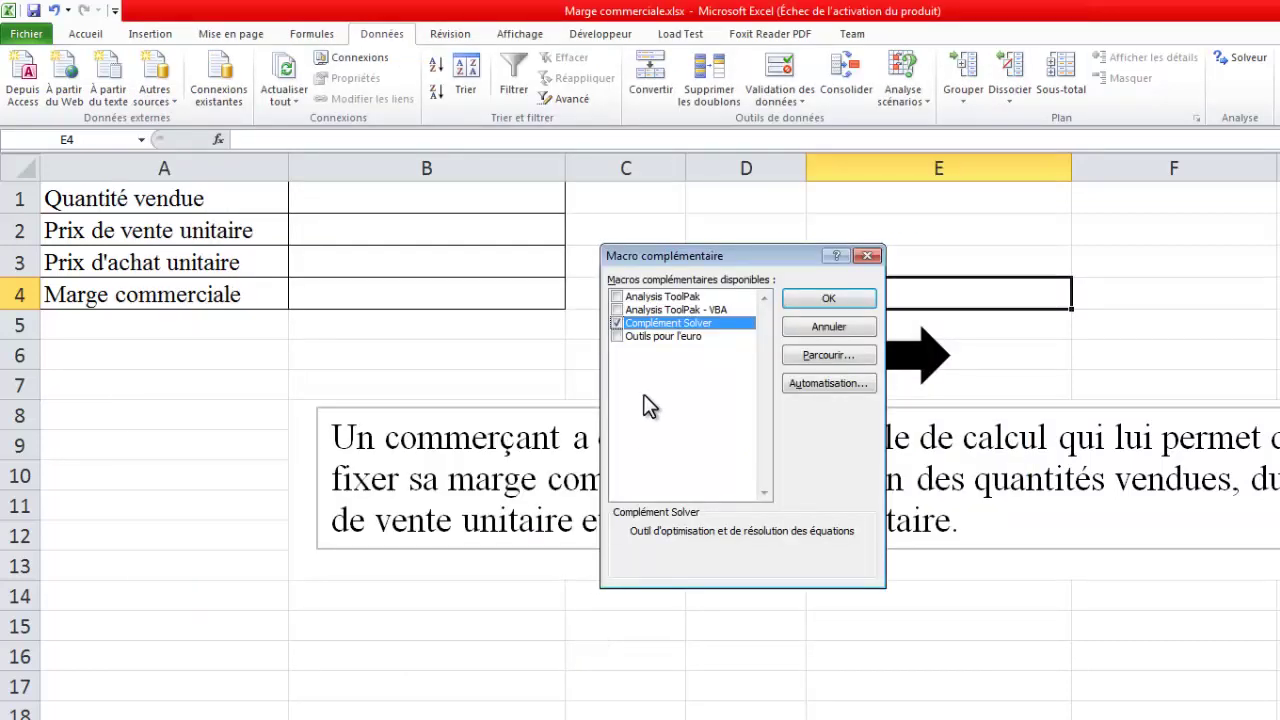
{"action": "left_click", "coordinate": [617, 324]}
{"action": "left_click", "coordinate": [617, 324]}
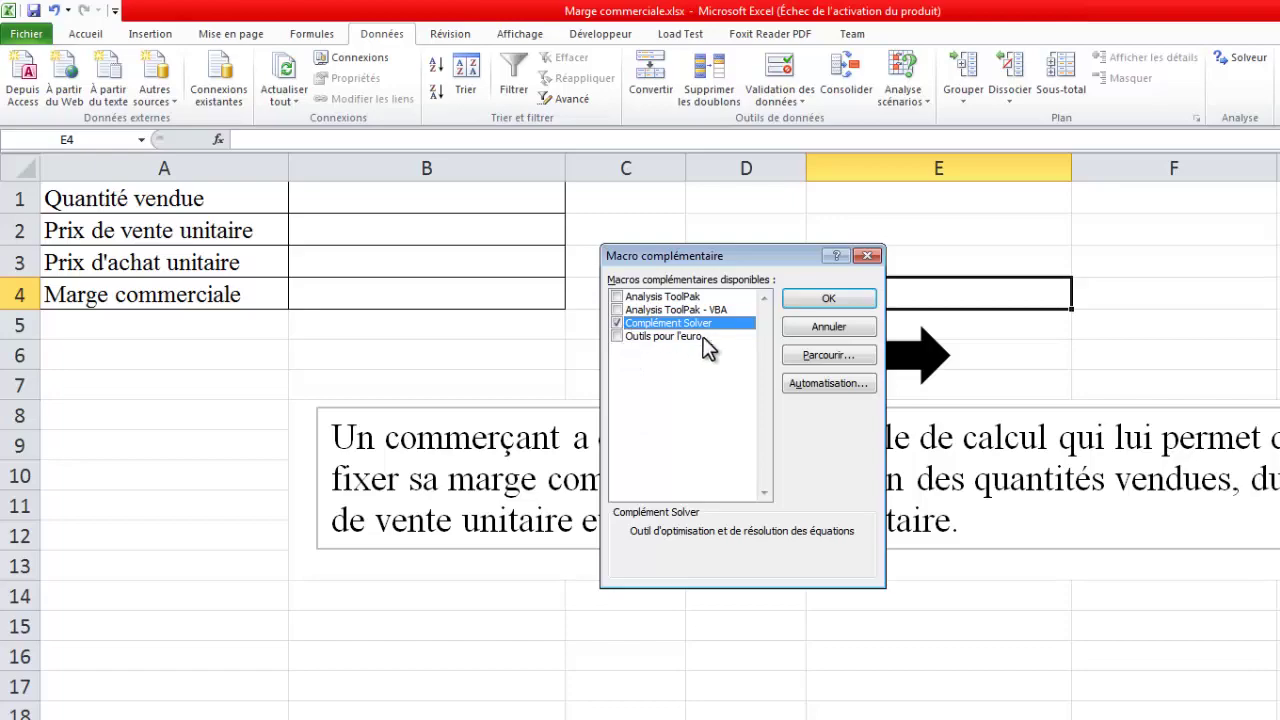
{"action": "left_click", "coordinate": [808, 300]}
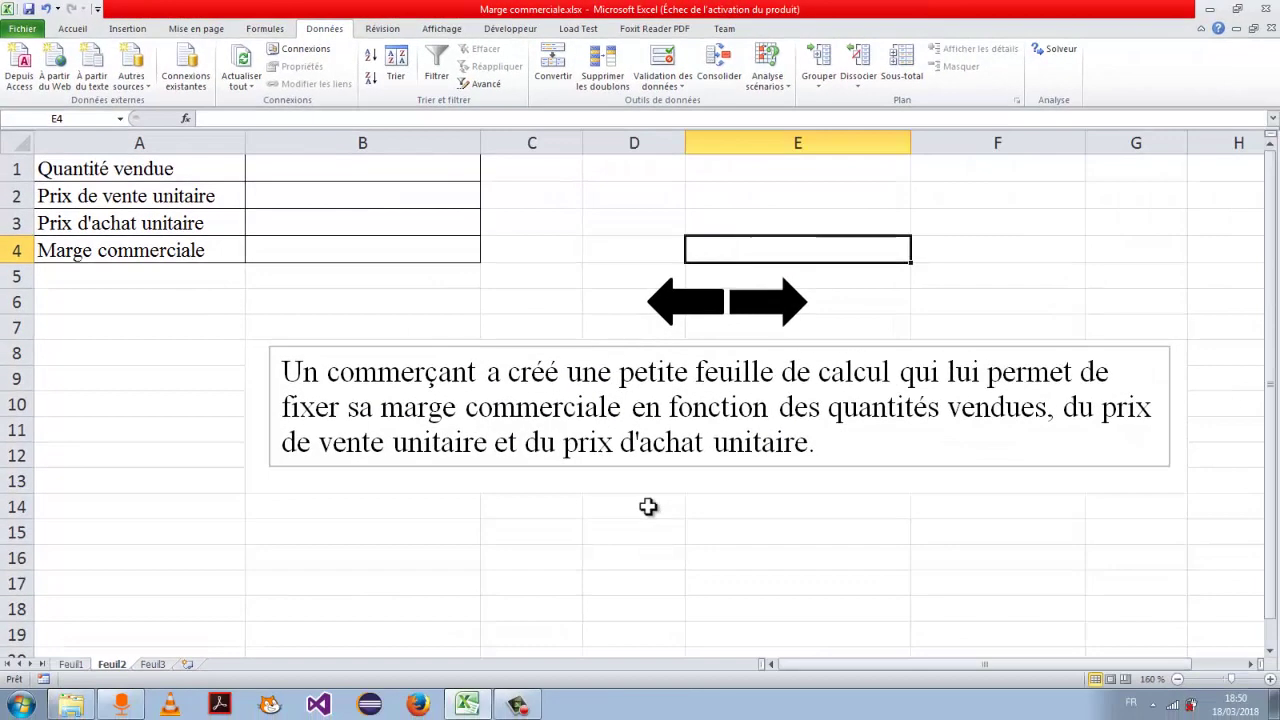
{"action": "left_click", "coordinate": [650, 506]}
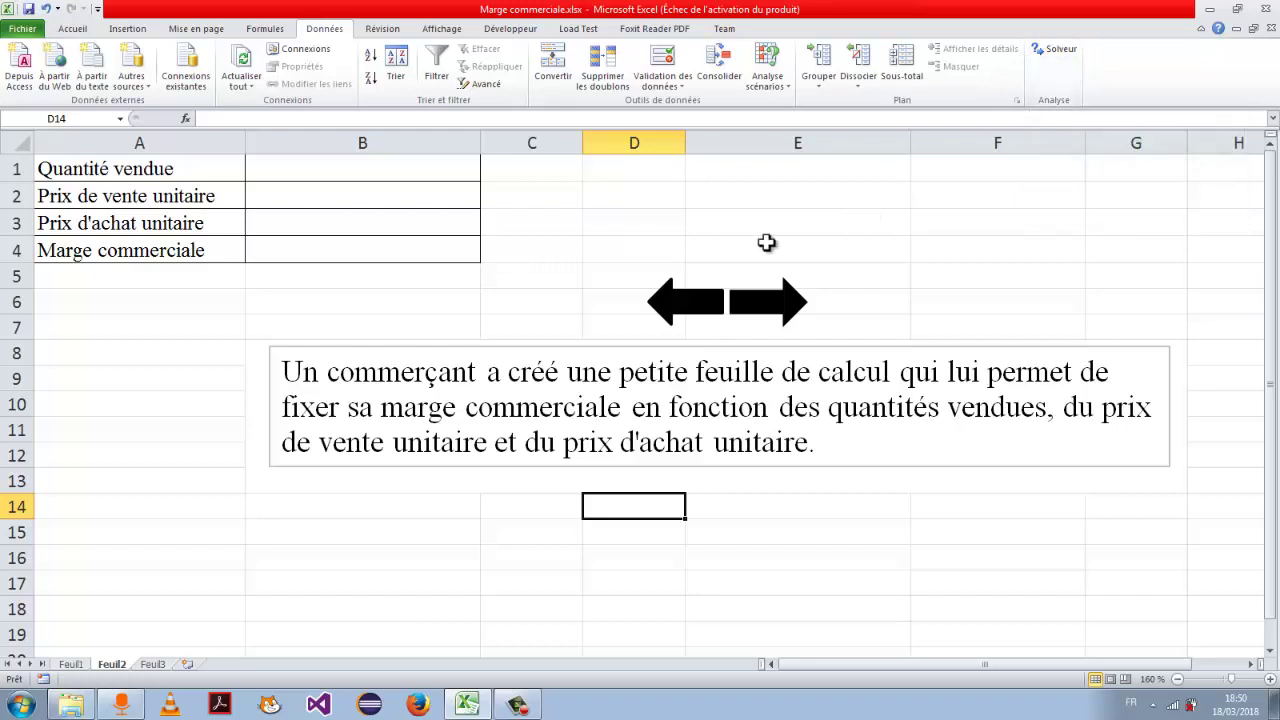
{"action": "left_click", "coordinate": [767, 243]}
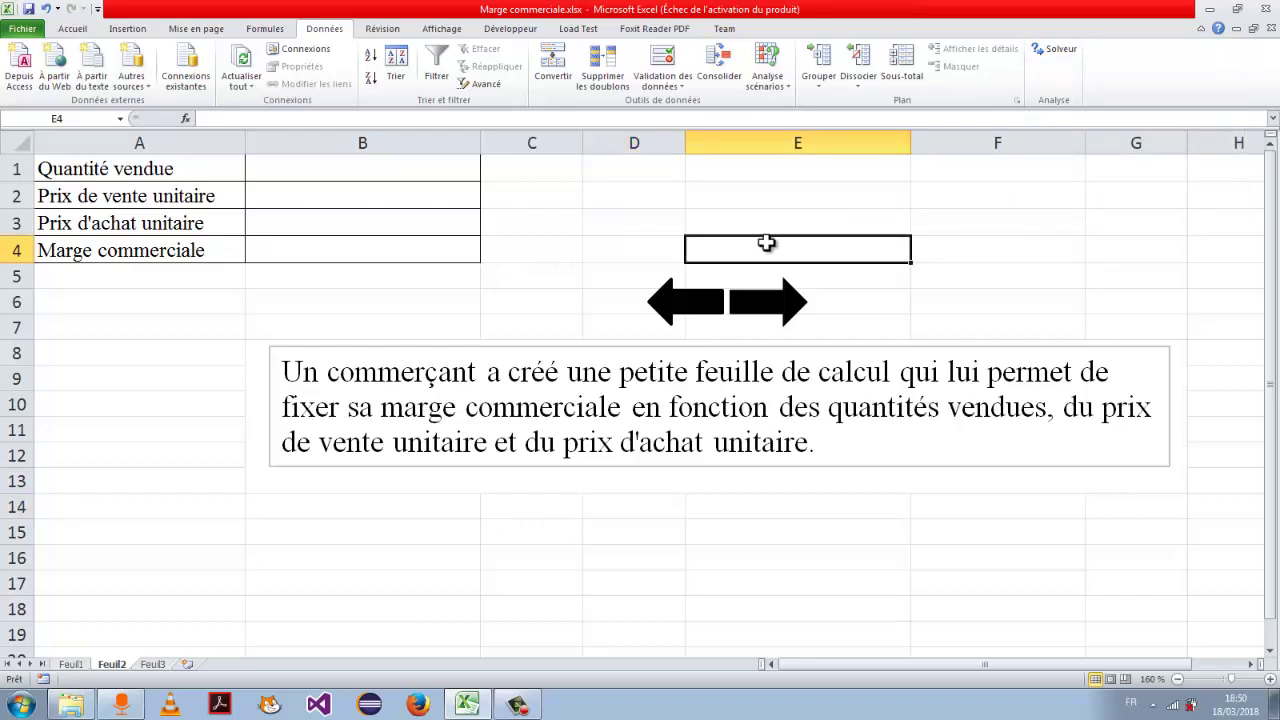
{"action": "left_click", "coordinate": [554, 440]}
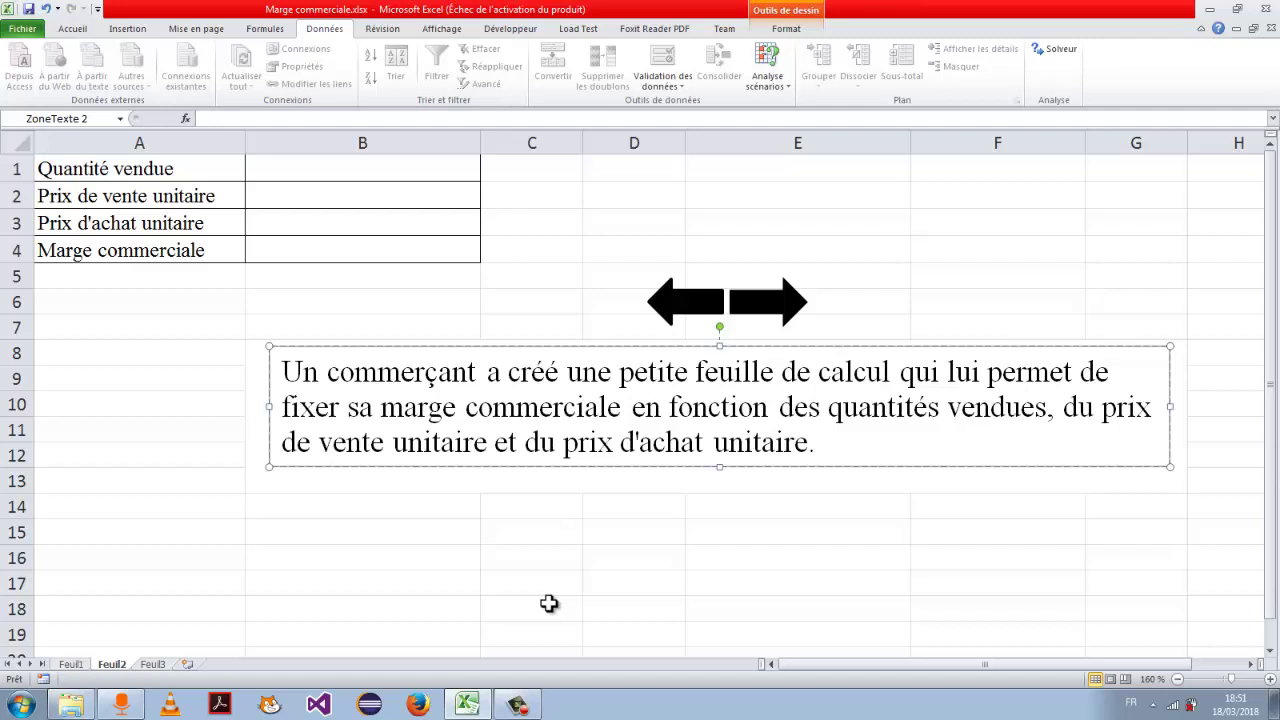
{"action": "left_click", "coordinate": [298, 166]}
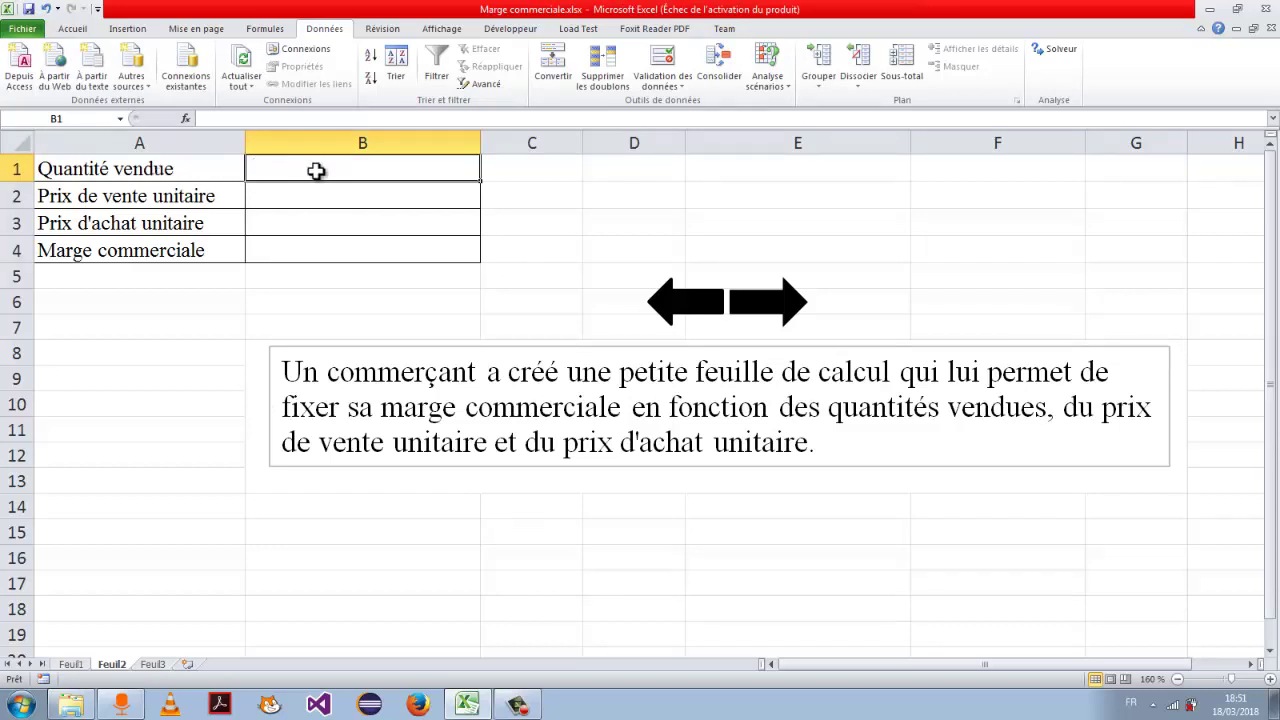
Enter quantity sold 500 in B1, selling price 3000 in B2 and purchase price 2000 in B3
{"action": "type", "text": "500"}
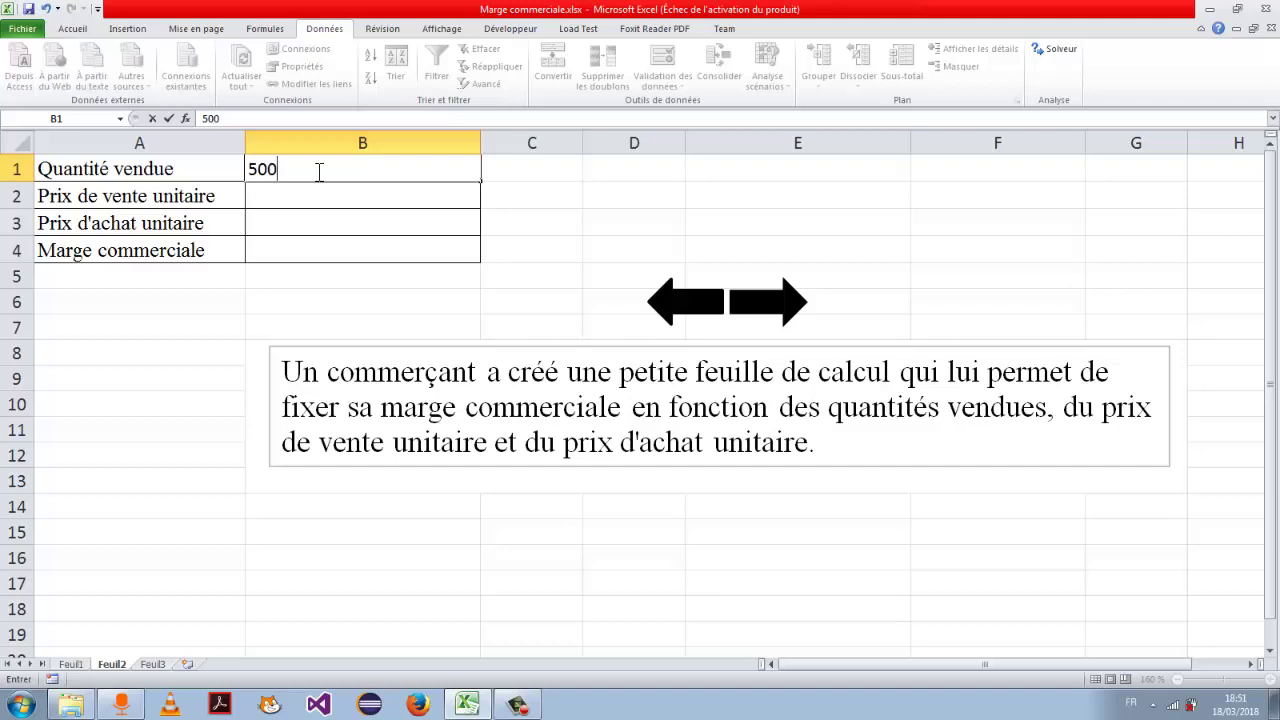
{"action": "key", "text": "Return"}
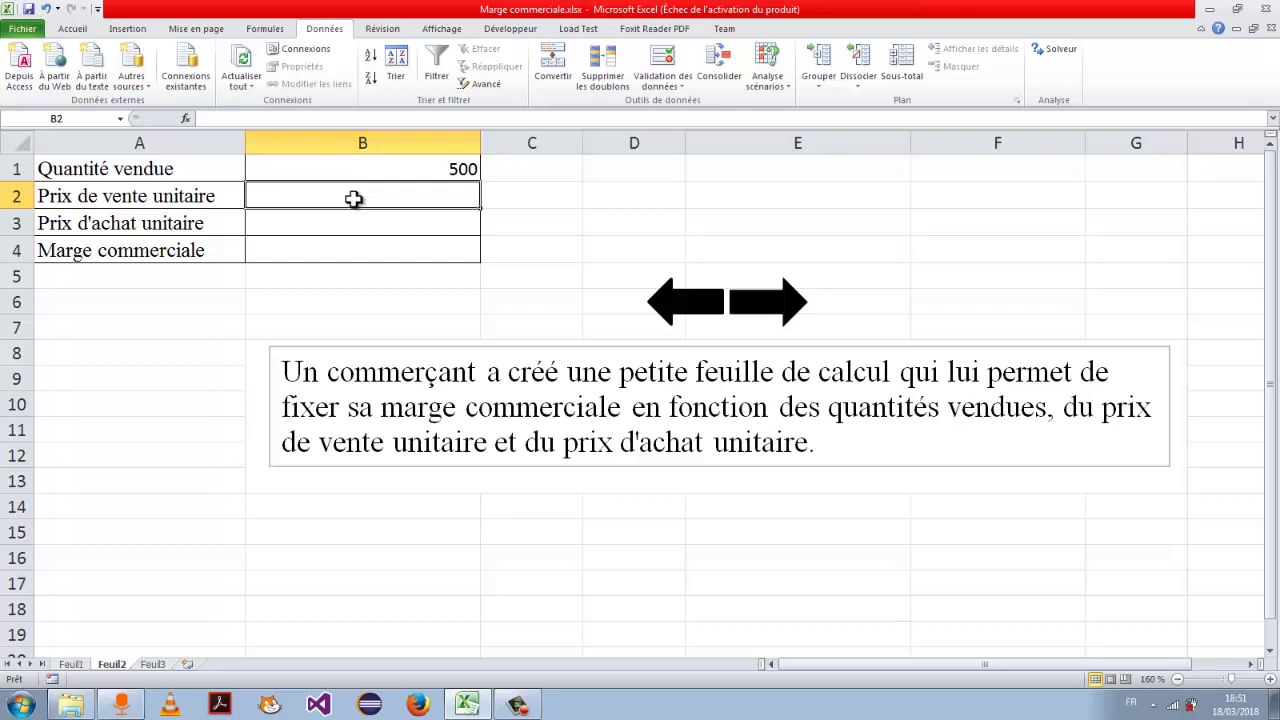
{"action": "left_click", "coordinate": [371, 160]}
{"action": "left_click", "coordinate": [374, 192]}
{"action": "type", "text": "3000"}
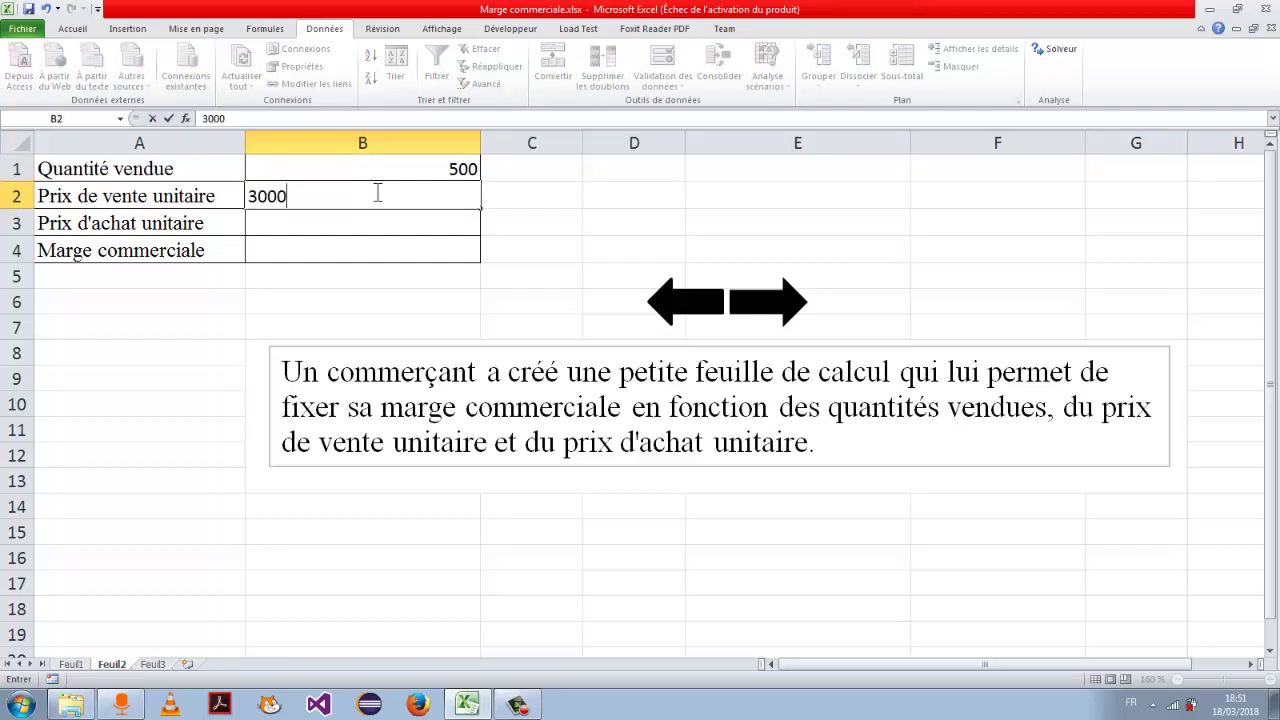
{"action": "left_click", "coordinate": [372, 224]}
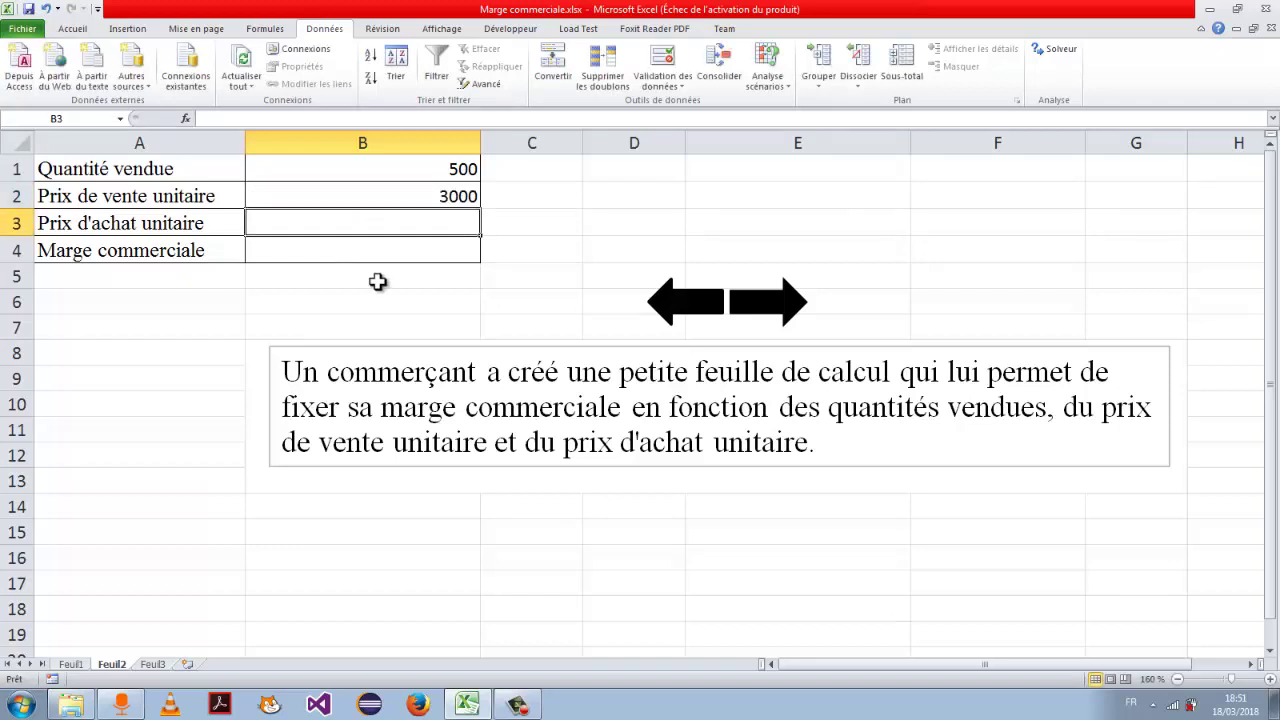
{"action": "type", "text": "2000"}
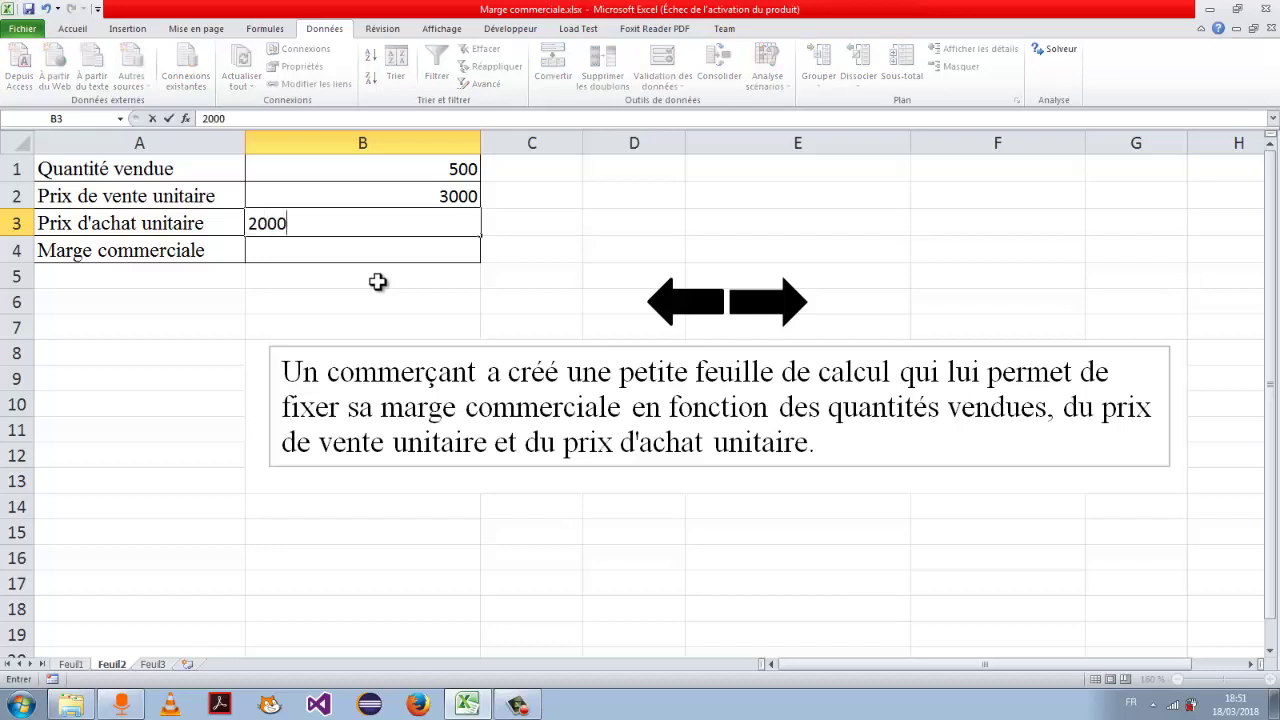
{"action": "key", "text": "Return"}
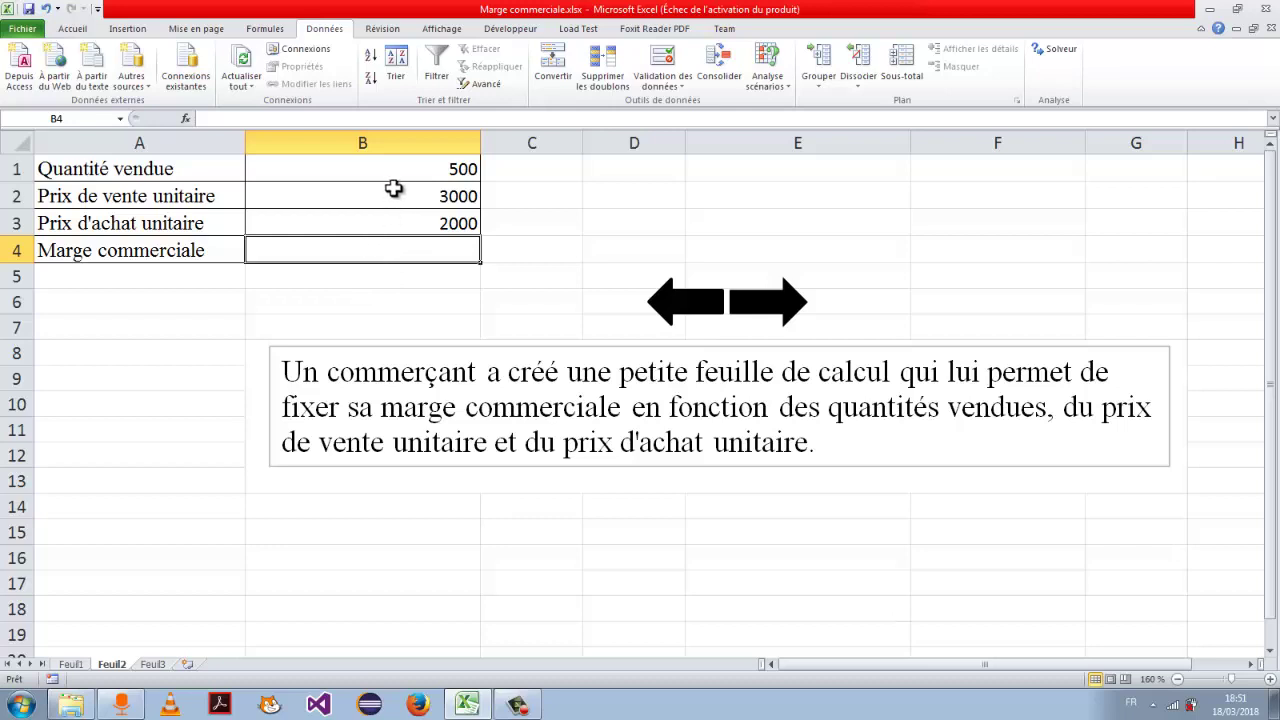
{"action": "left_click_drag", "start_coordinate": [394, 189], "coordinate": [391, 214]}
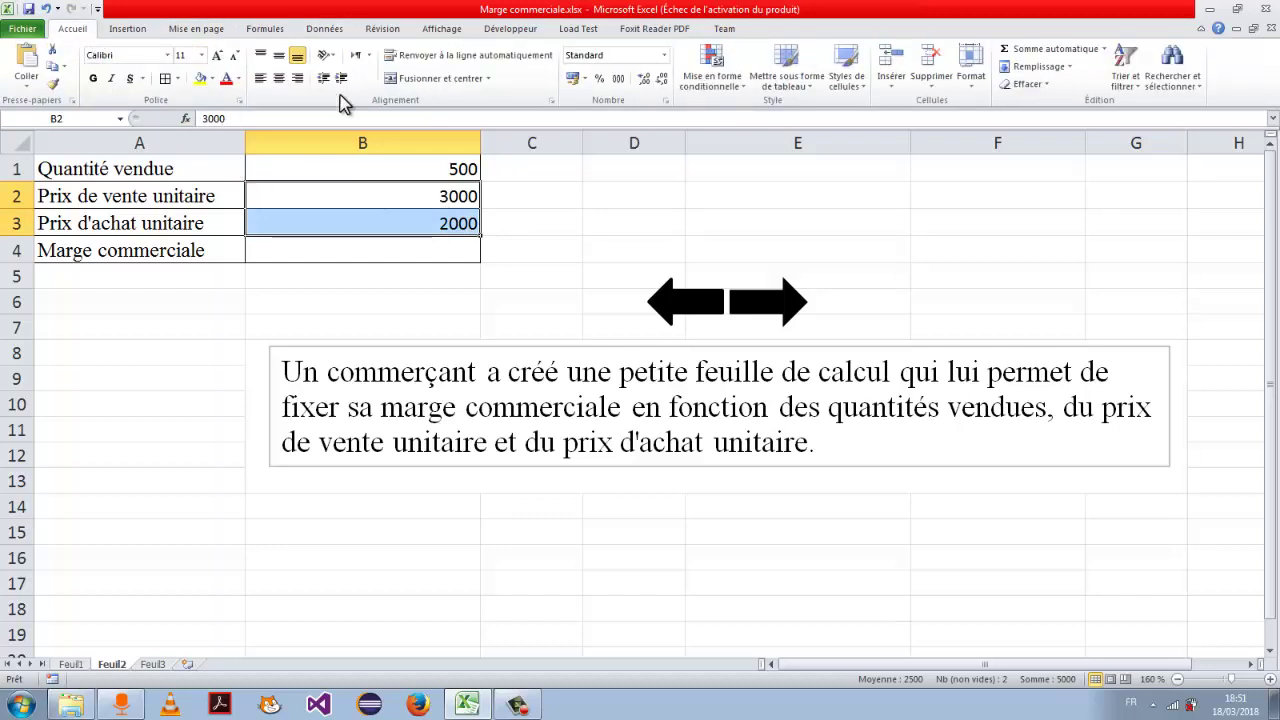
Apply the DH accounting format to B2:B3, showing 3 000,00 DH and 2 000,00 DH
{"action": "left_click", "coordinate": [588, 80]}
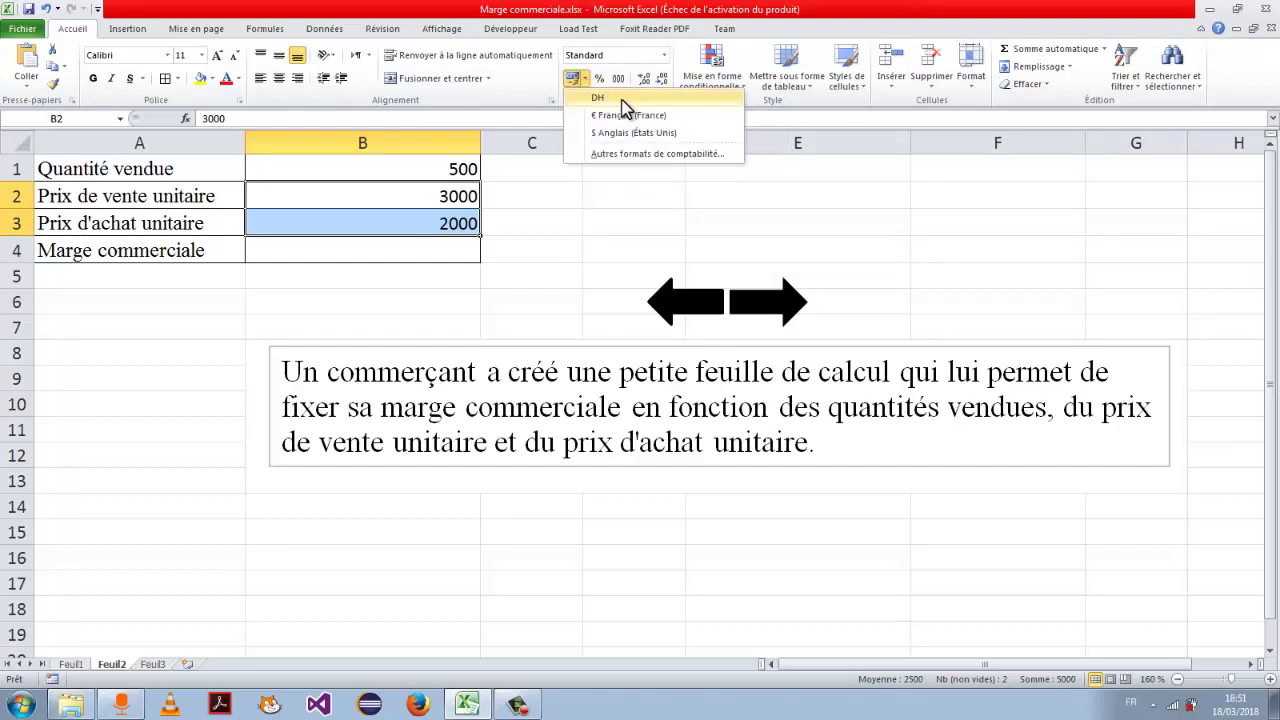
{"action": "left_click", "coordinate": [622, 100]}
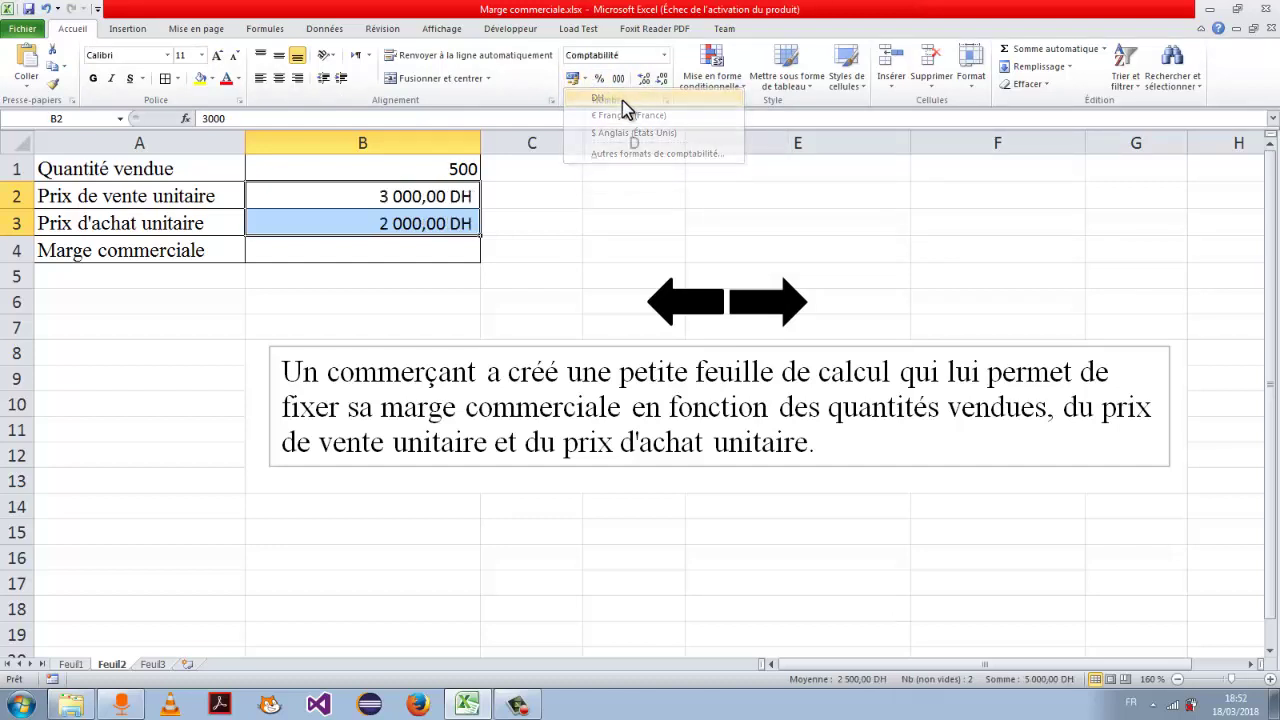
{"action": "left_click", "coordinate": [445, 260]}
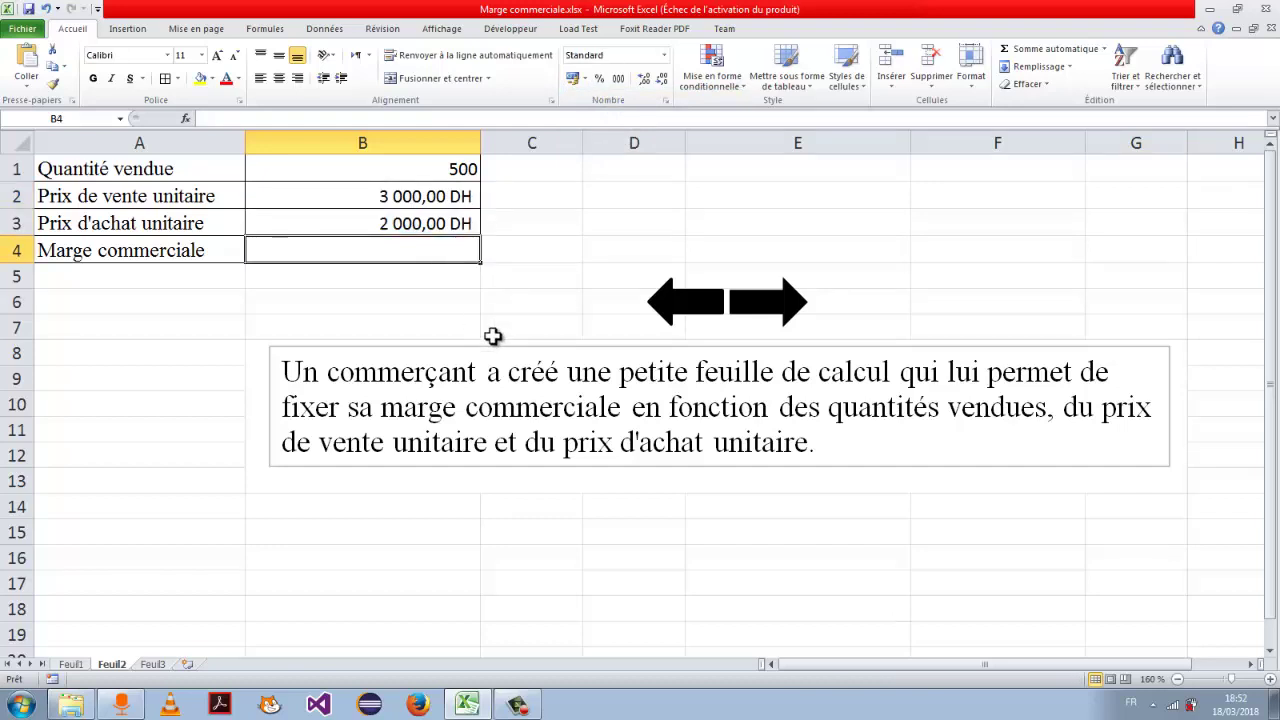
{"action": "left_click", "coordinate": [552, 277]}
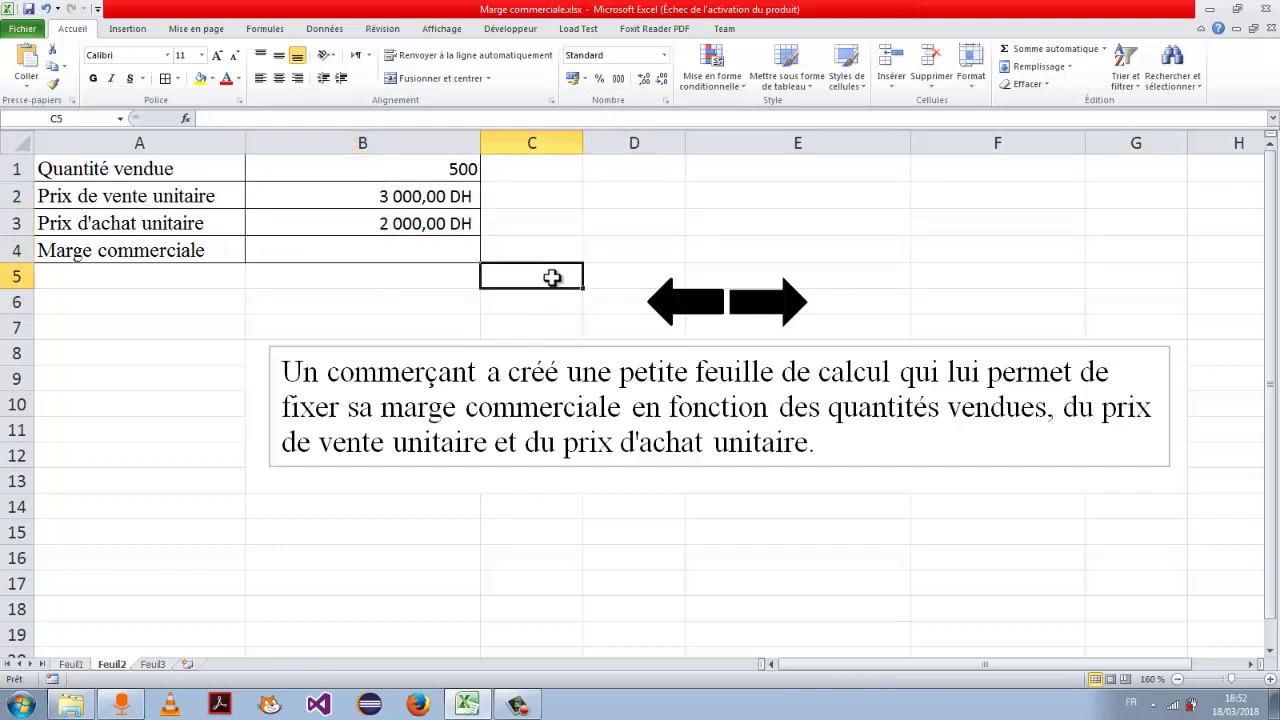
{"action": "left_click", "coordinate": [202, 251]}
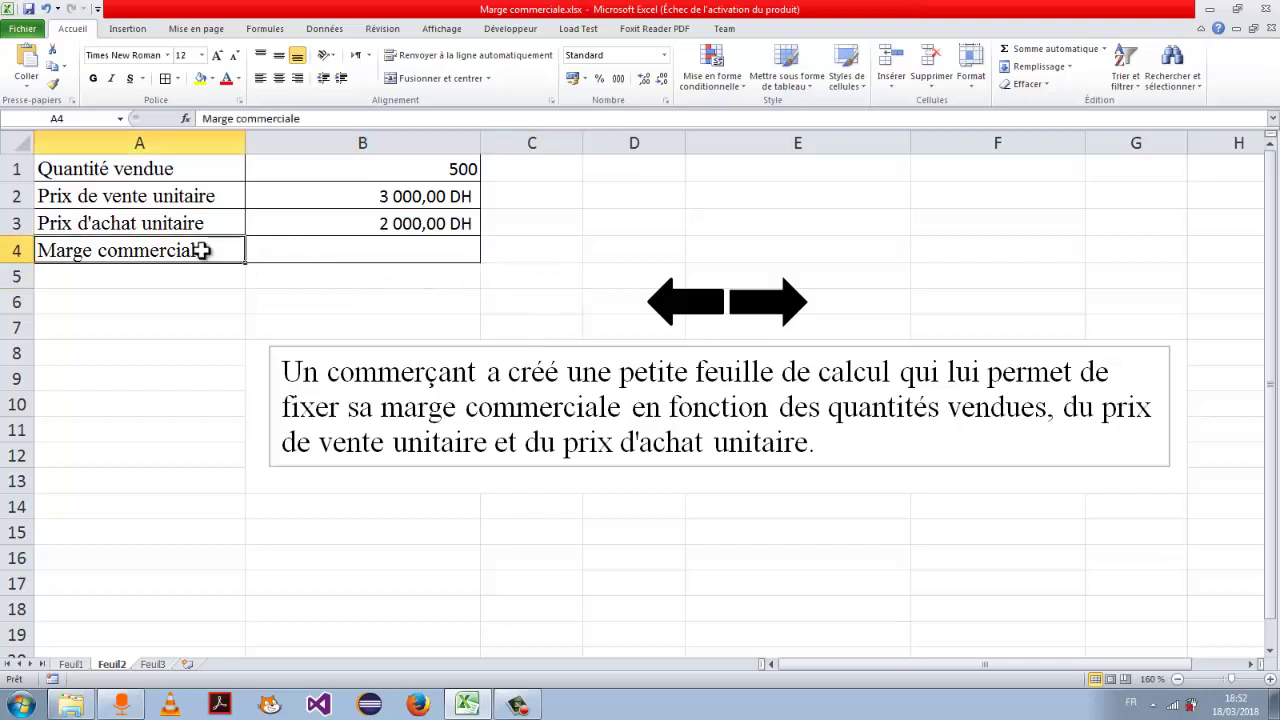
{"action": "left_click", "coordinate": [325, 253]}
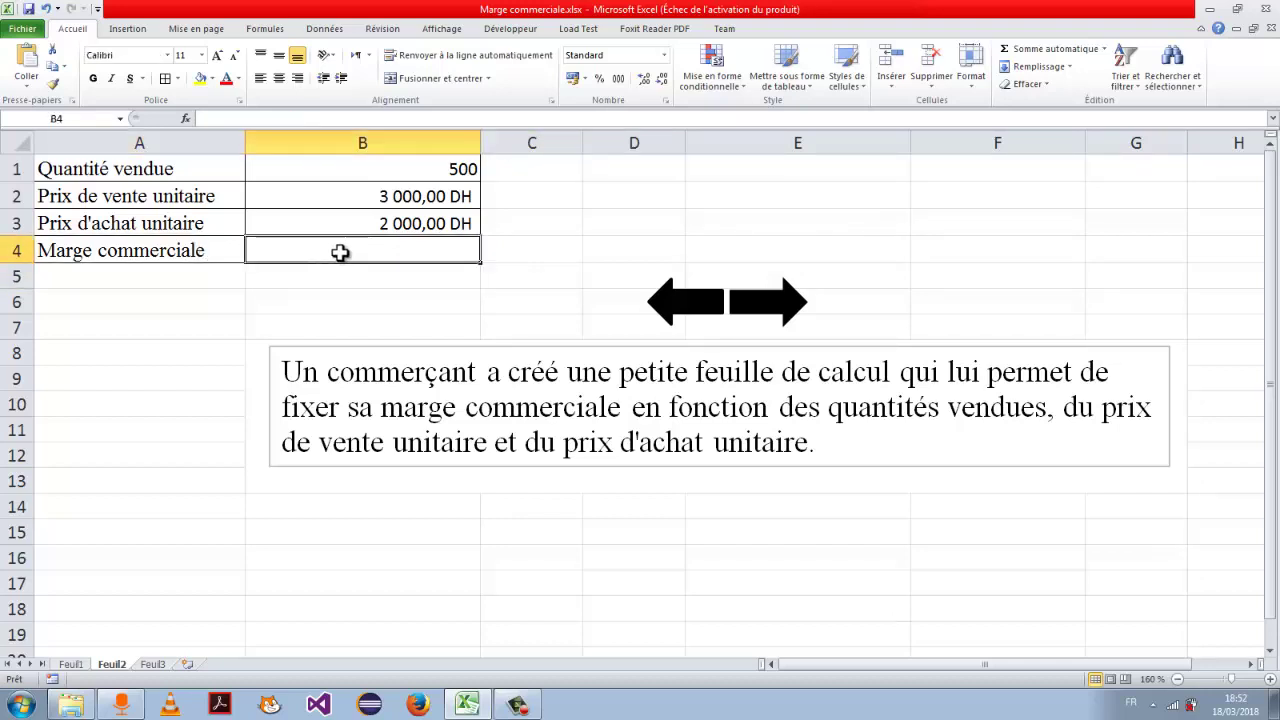
Enter =B1*(B2-B3) in B4, giving a margin of 500 000,00 DH
{"action": "type", "text": "="}
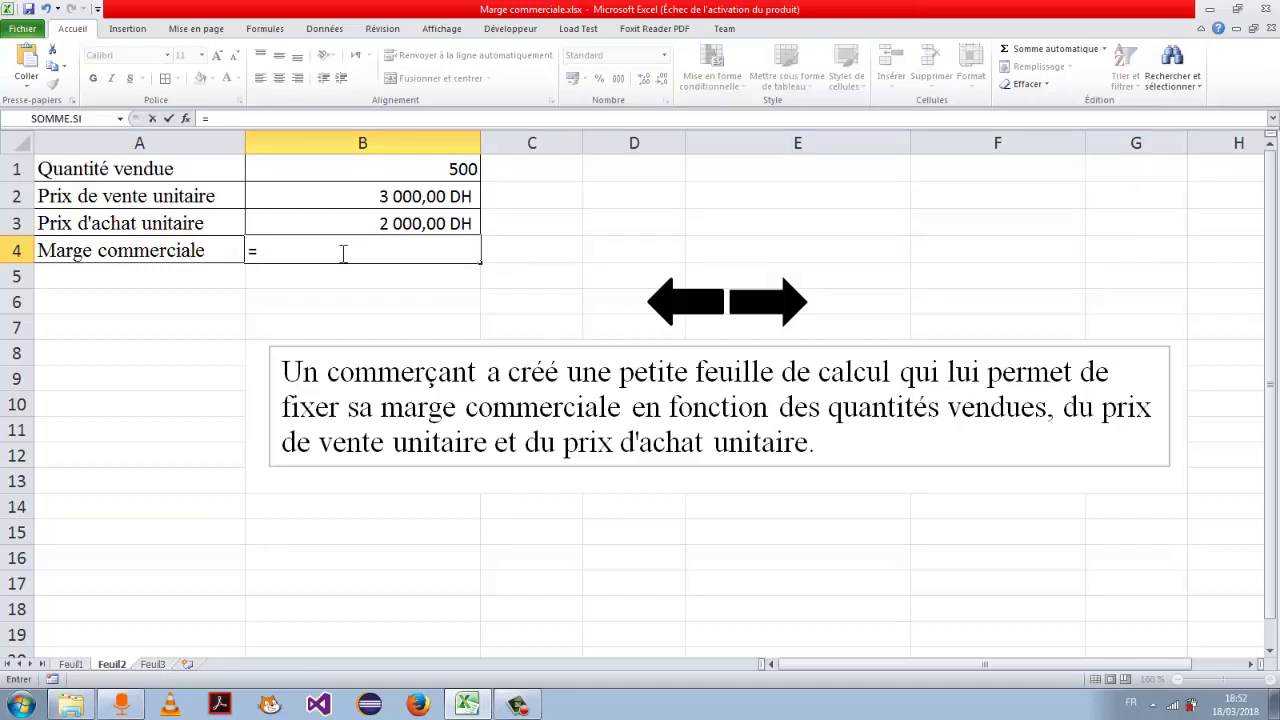
{"action": "left_click", "coordinate": [368, 172]}
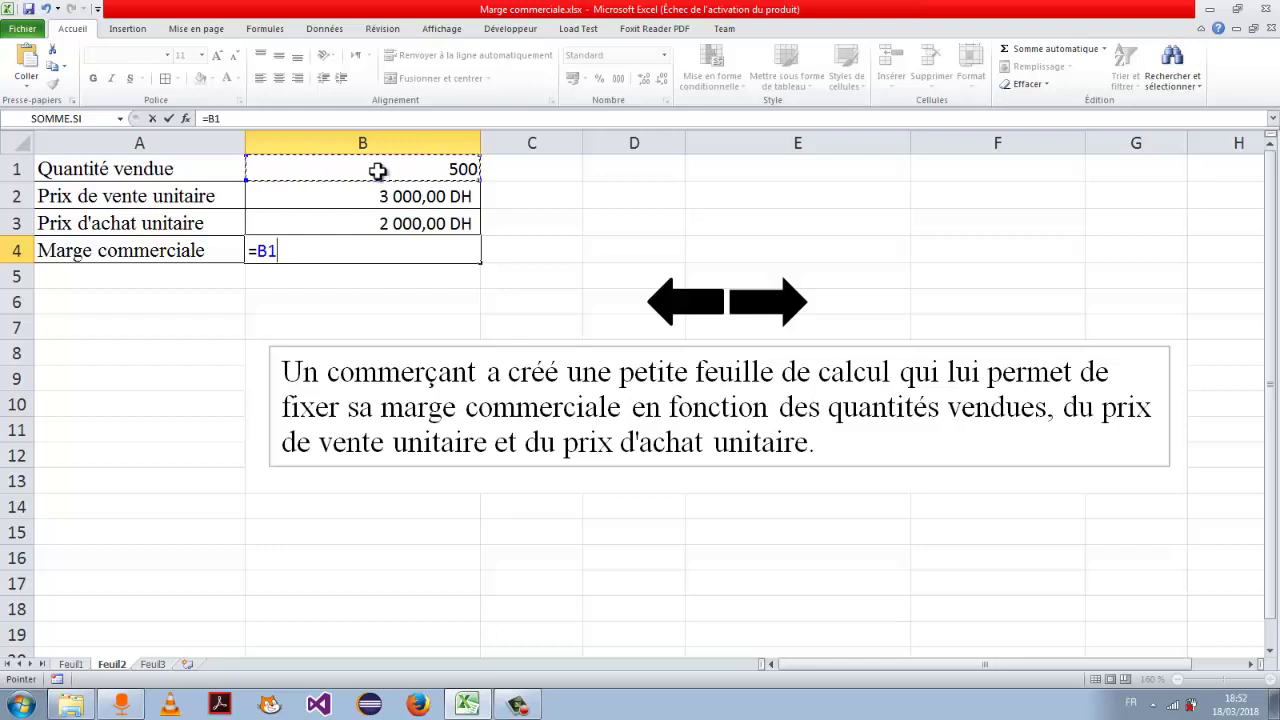
{"action": "type", "text": "*("}
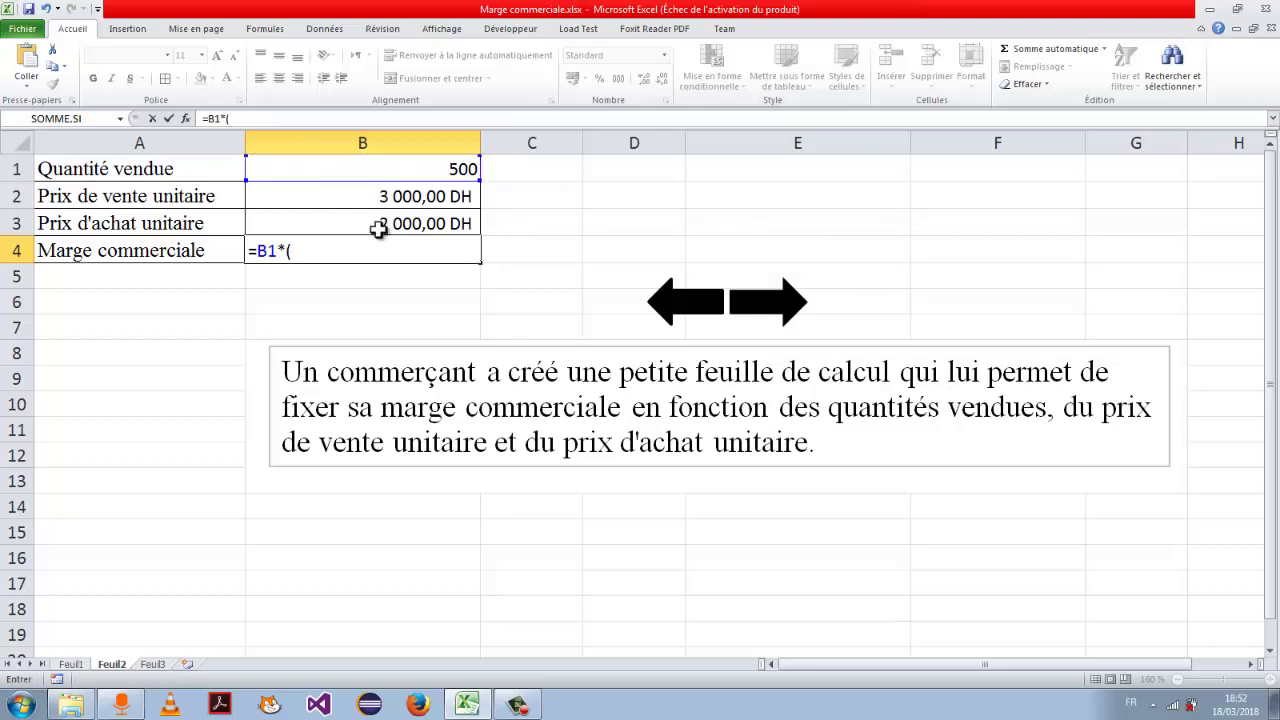
{"action": "left_click", "coordinate": [344, 198]}
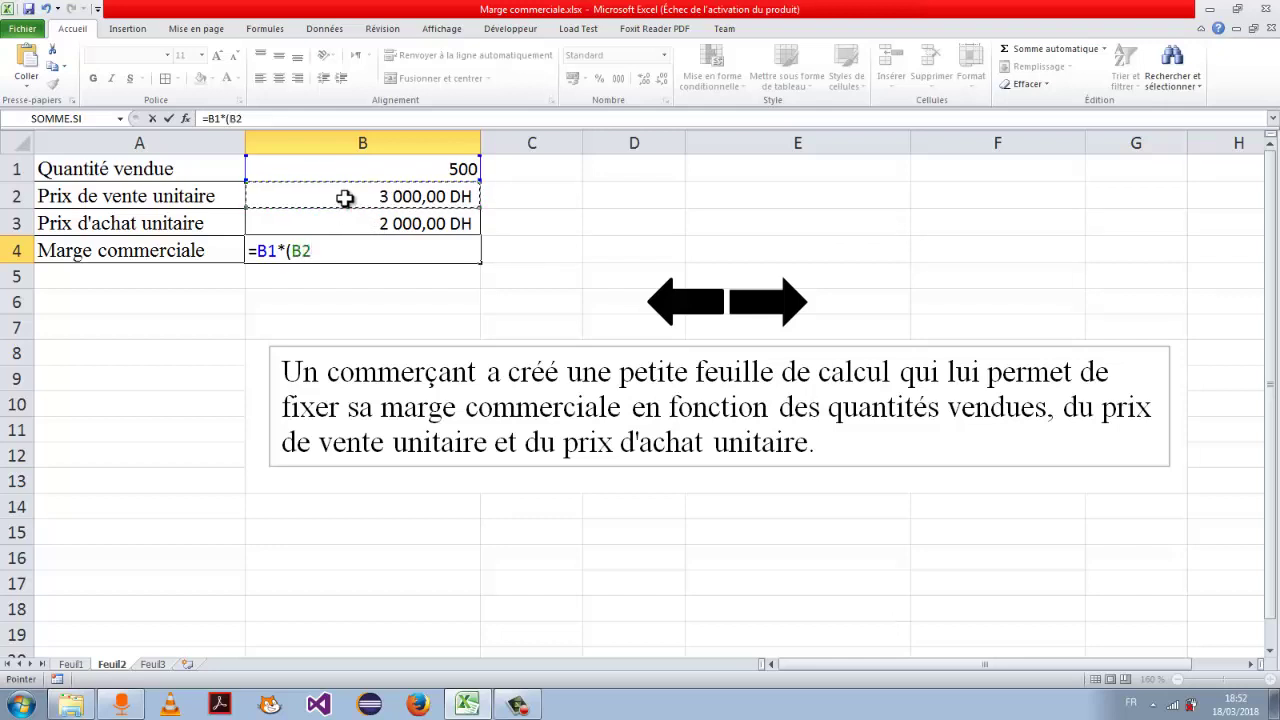
{"action": "type", "text": "-"}
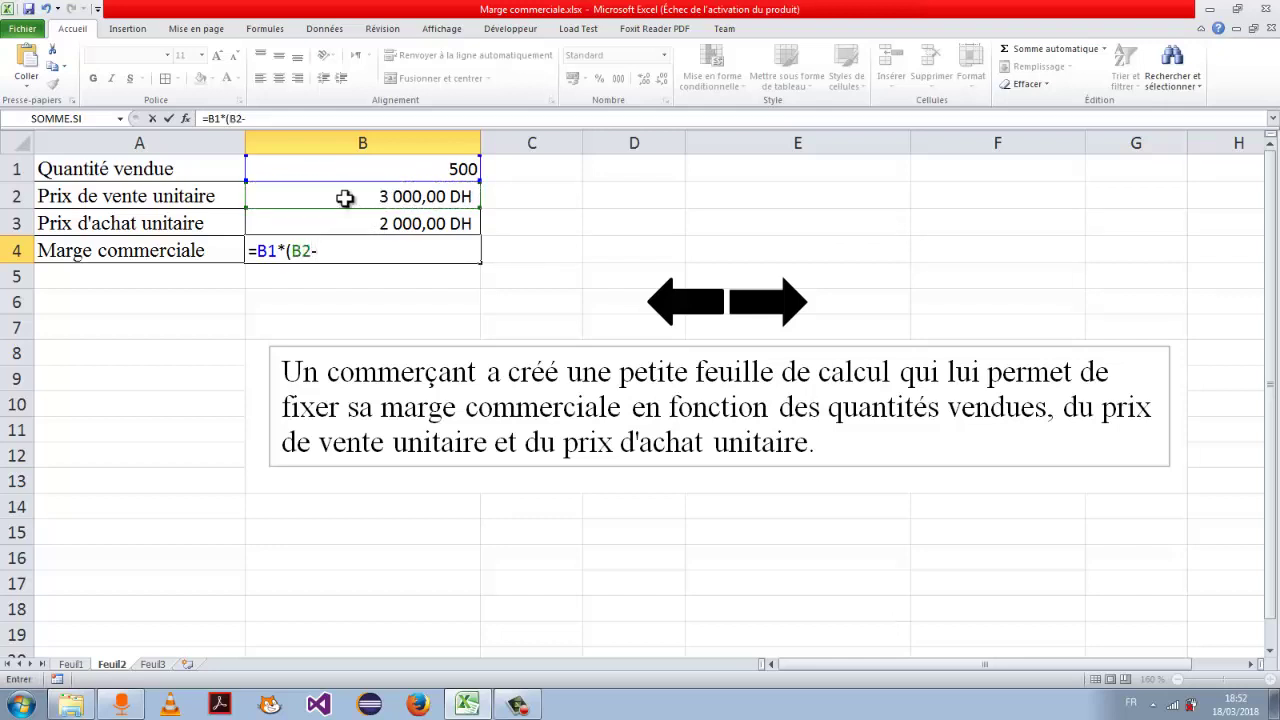
{"action": "left_click", "coordinate": [344, 224]}
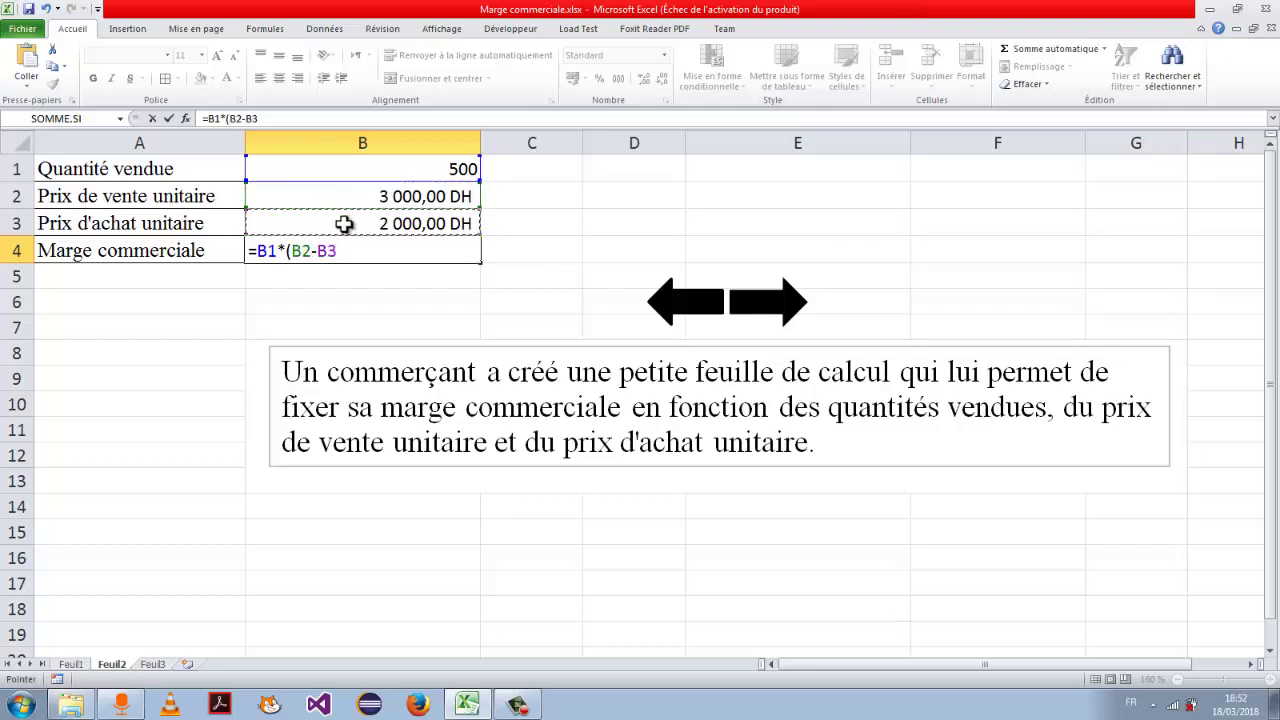
{"action": "type", "text": ")"}
{"action": "key", "text": "Return"}
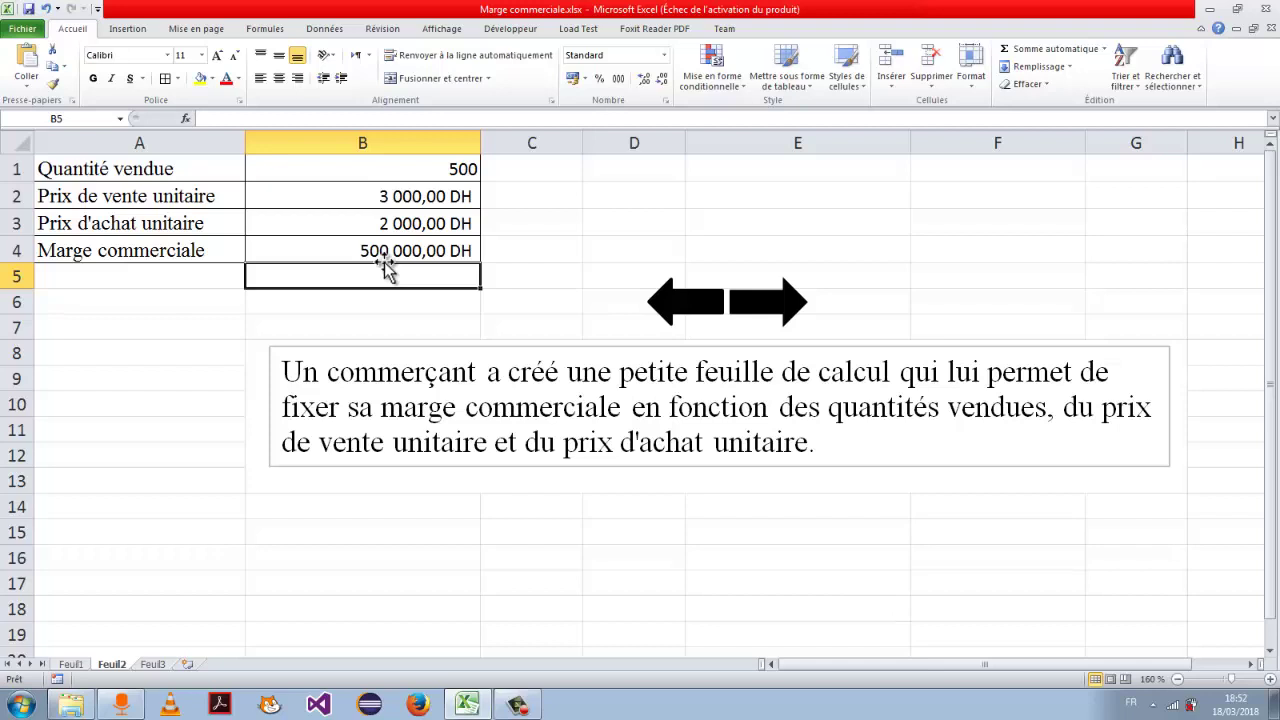
{"action": "left_click", "coordinate": [531, 255]}
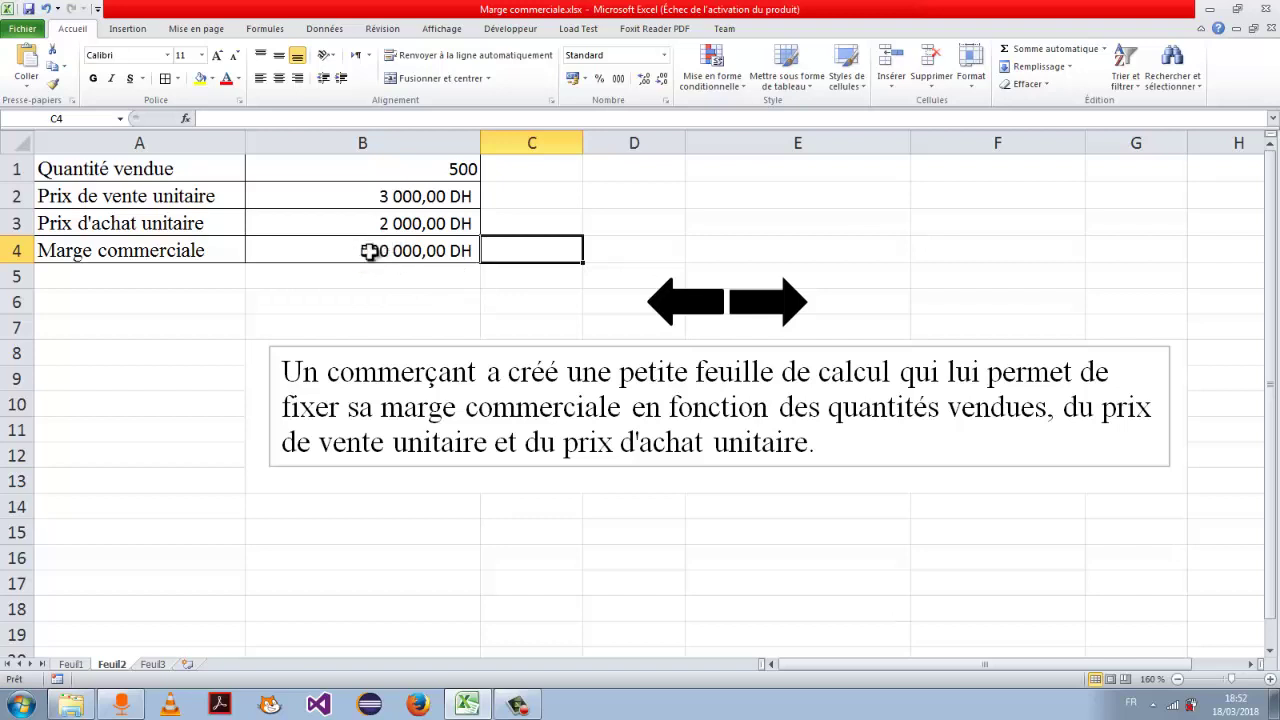
Type the target 800000 in C4, then follow the arrow shape to the Feuil3 constraints sheet
{"action": "type", "text": "8"}
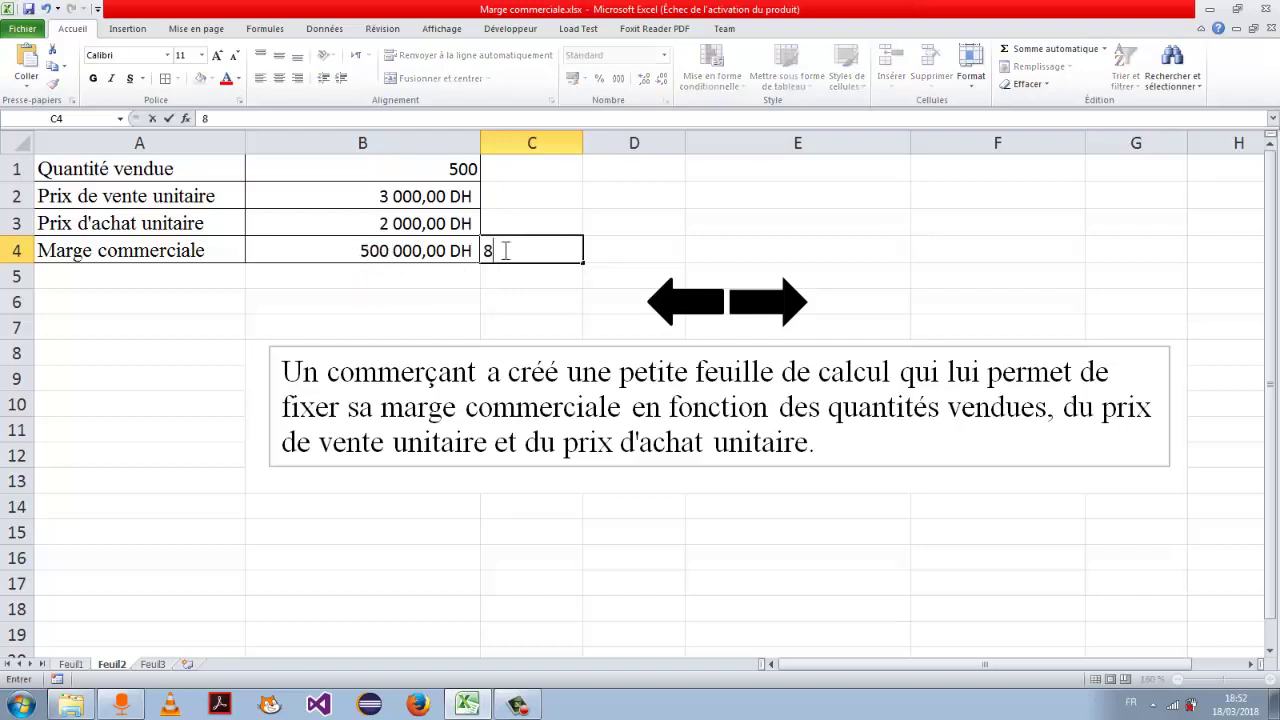
{"action": "type", "text": "0000"}
{"action": "type", "text": "0"}
{"action": "left_click", "coordinate": [526, 297]}
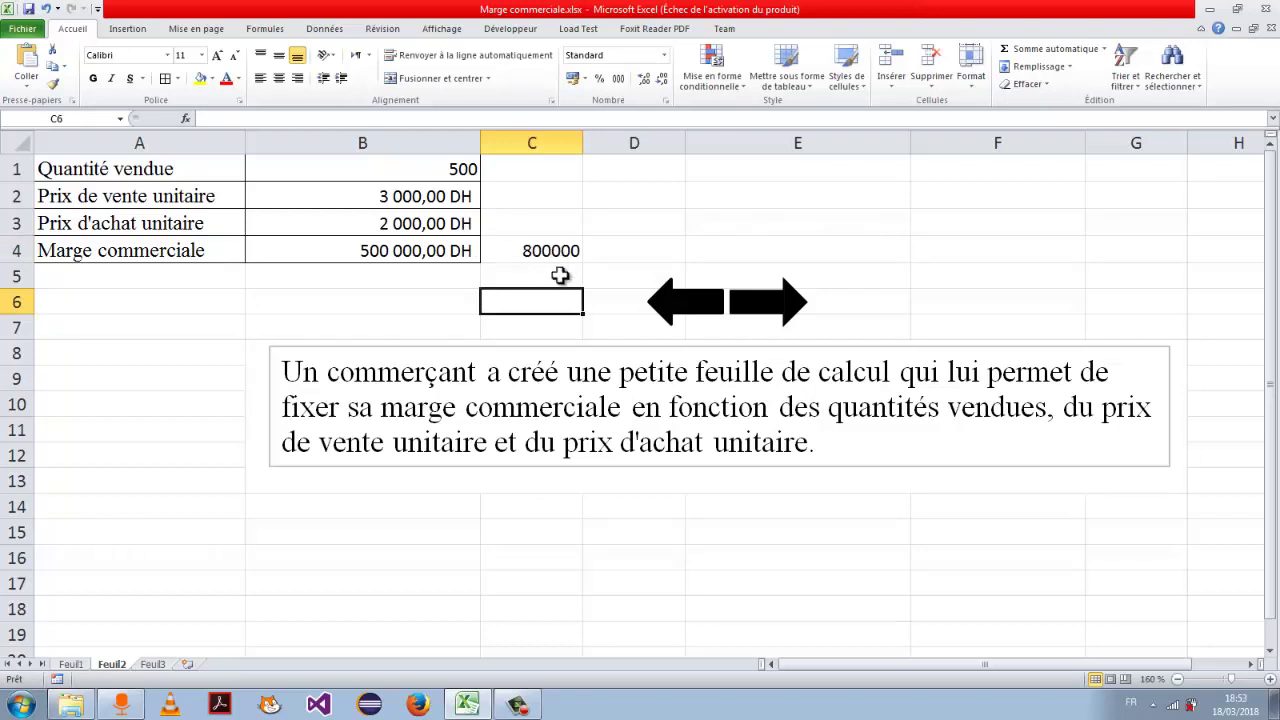
{"action": "left_click", "coordinate": [539, 251]}
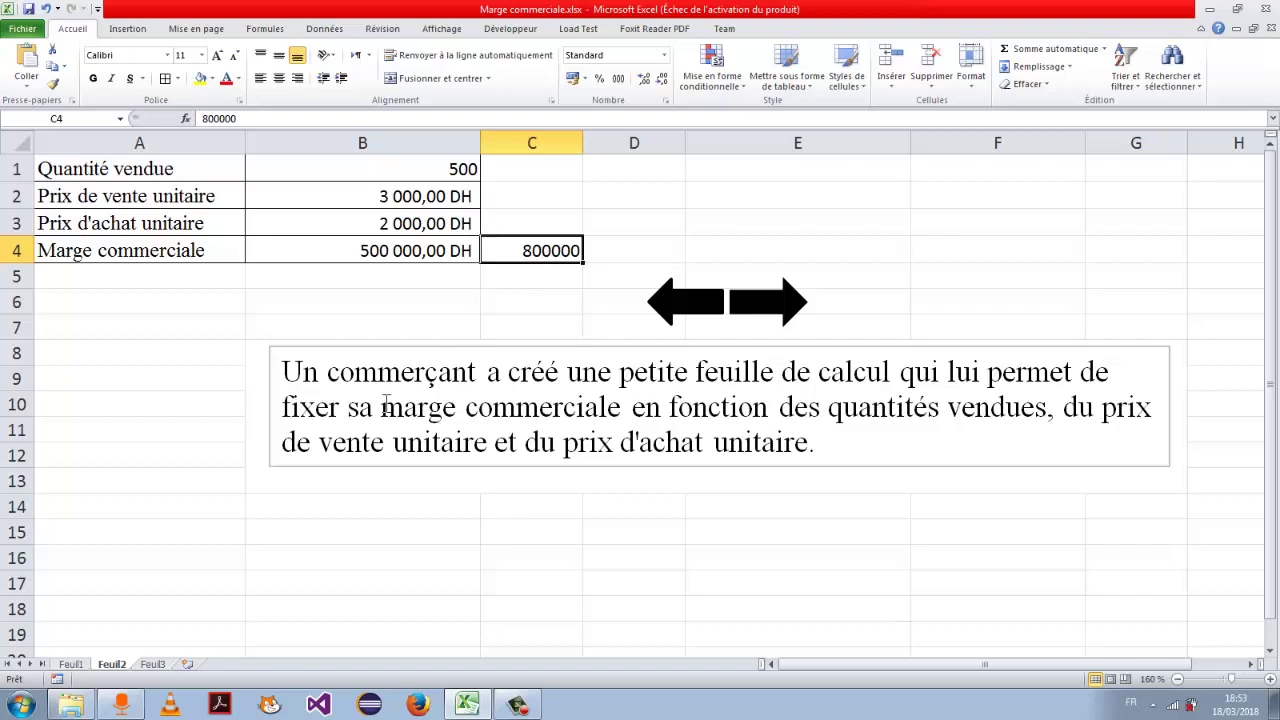
{"action": "left_click", "coordinate": [760, 318]}
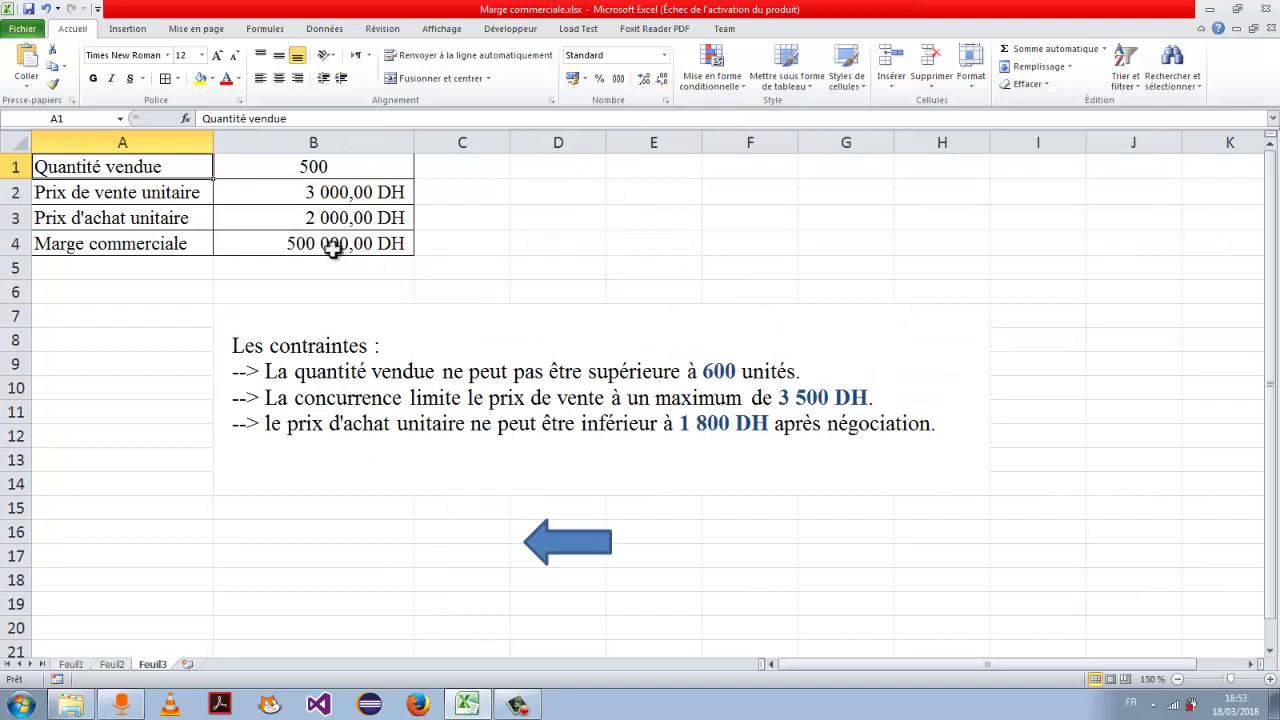
Enter the target 800000 in C4 on Feuil3 and review the 600 quantity limit
{"action": "left_click", "coordinate": [449, 244]}
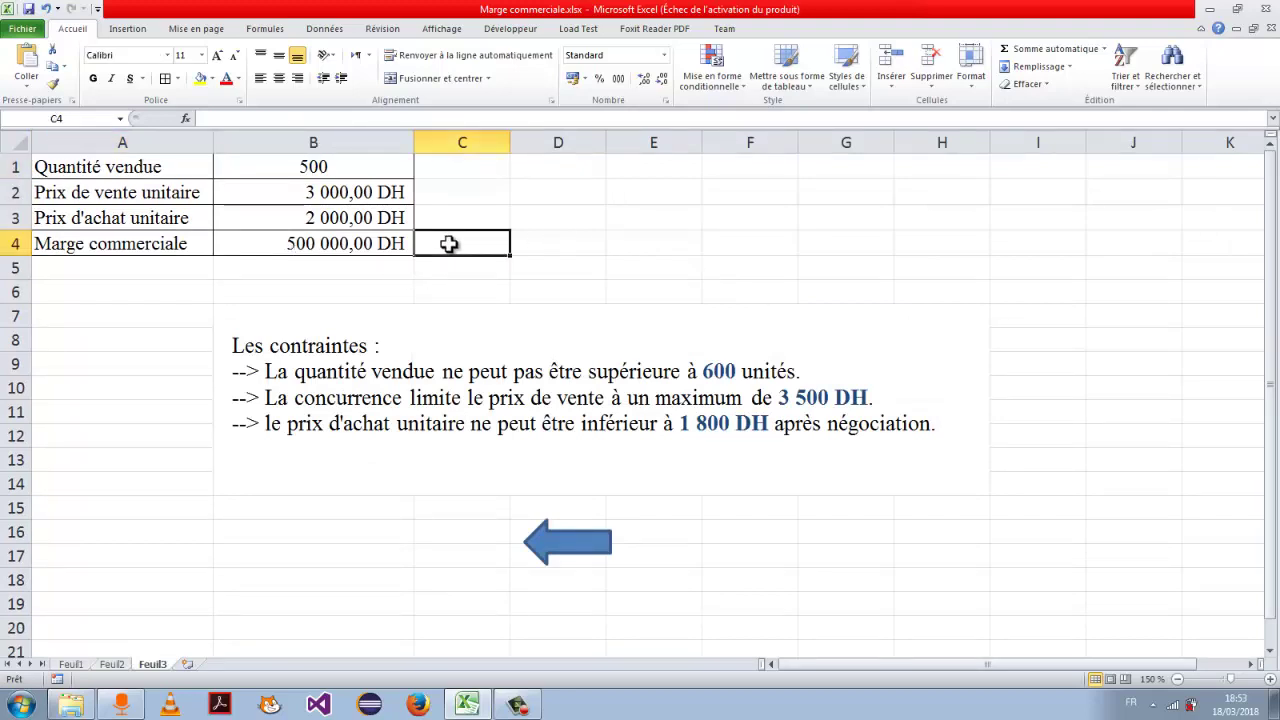
{"action": "type", "text": "80000"}
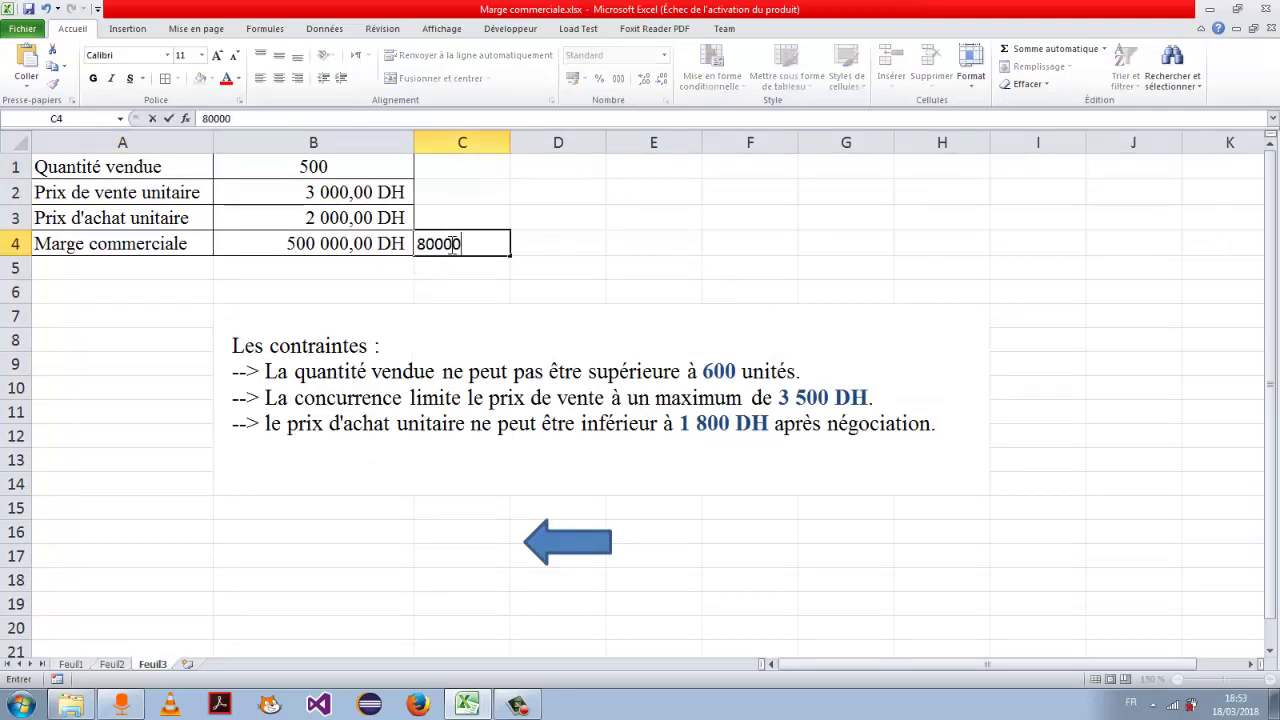
{"action": "type", "text": "0"}
{"action": "key", "text": "Return"}
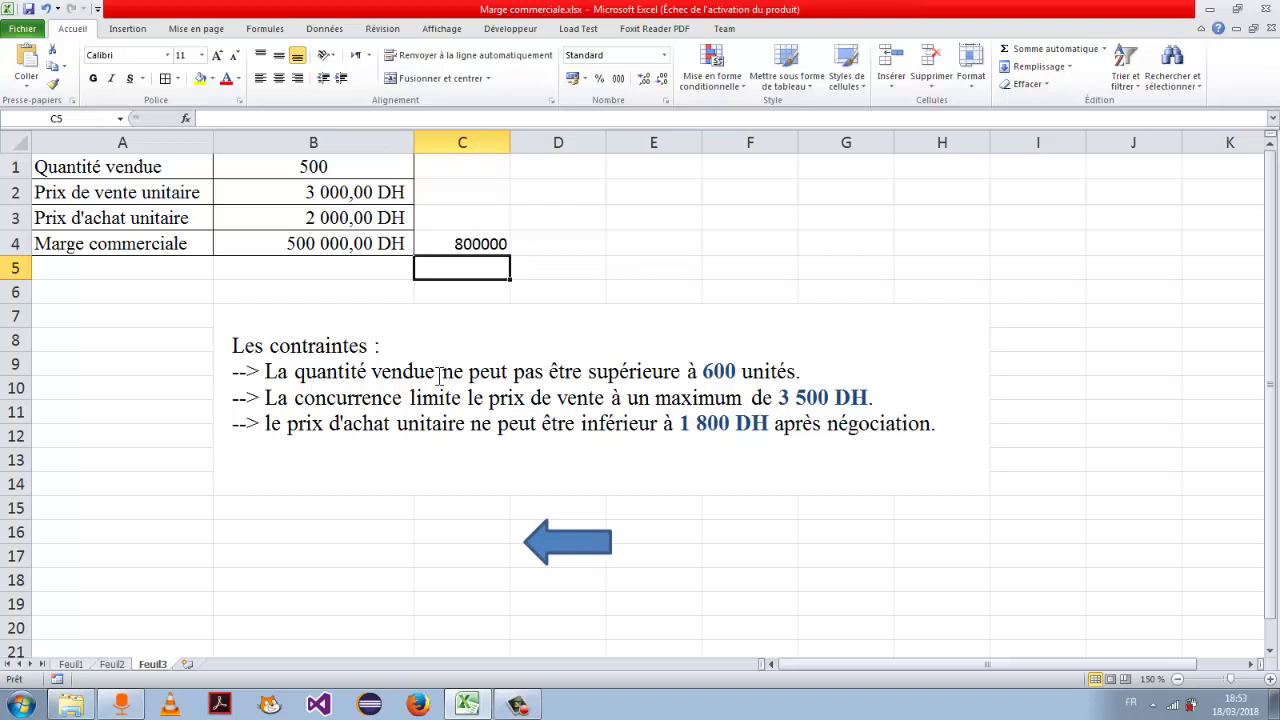
{"action": "left_click", "coordinate": [725, 372]}
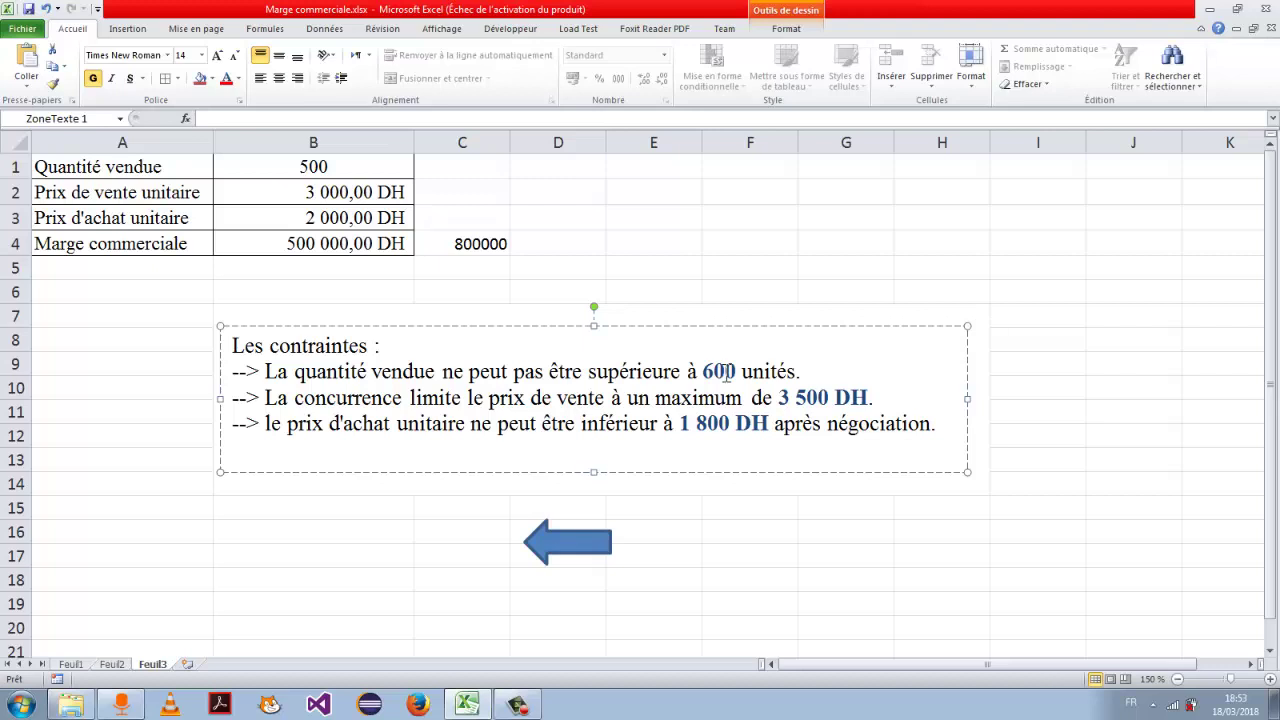
{"action": "left_click", "coordinate": [526, 398]}
{"action": "left_click", "coordinate": [627, 398]}
{"action": "left_click", "coordinate": [742, 398]}
{"action": "left_click_drag", "start_coordinate": [777, 398], "coordinate": [858, 402]}
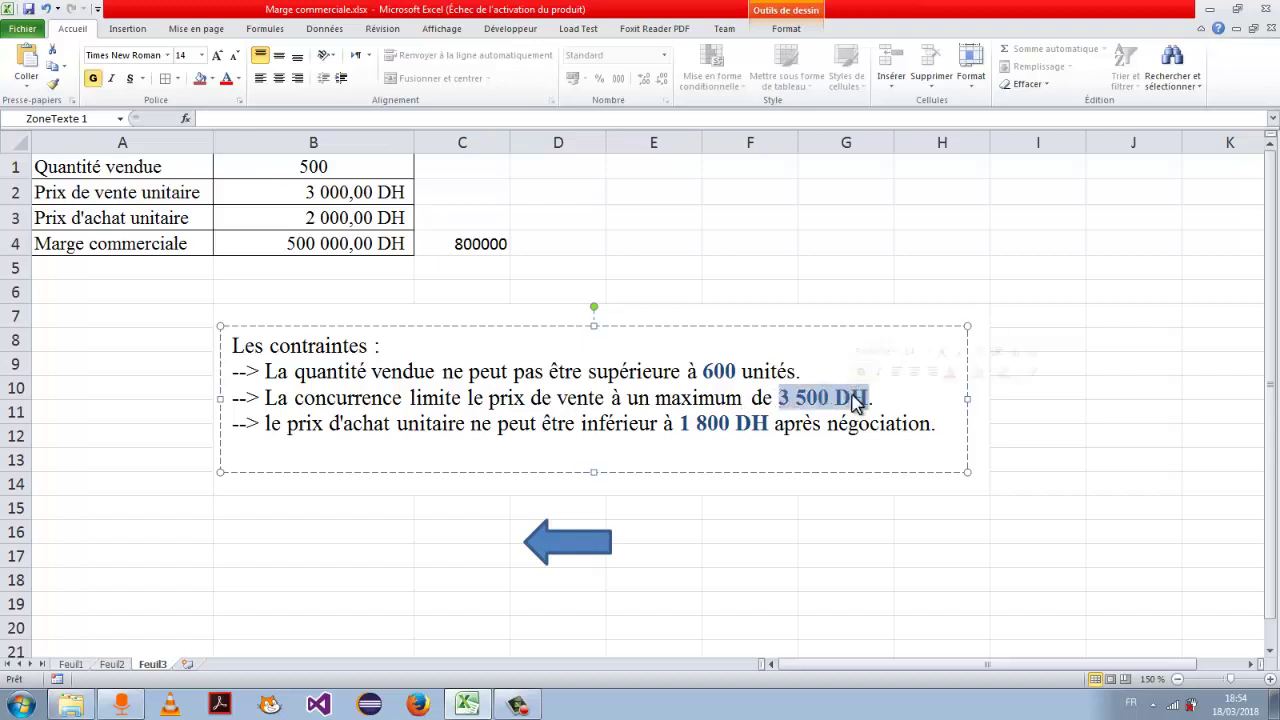
{"action": "left_click", "coordinate": [632, 424]}
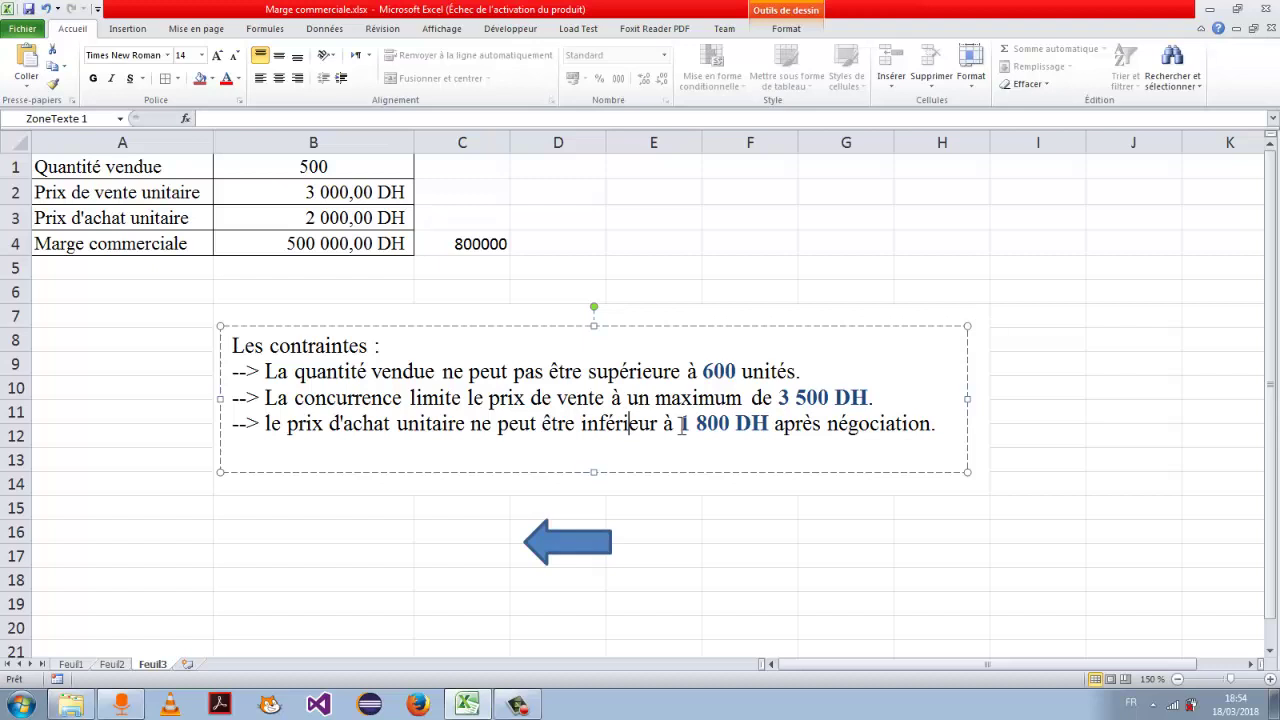
{"action": "left_click", "coordinate": [708, 425]}
{"action": "key", "text": "End"}
{"action": "left_click", "coordinate": [524, 511]}
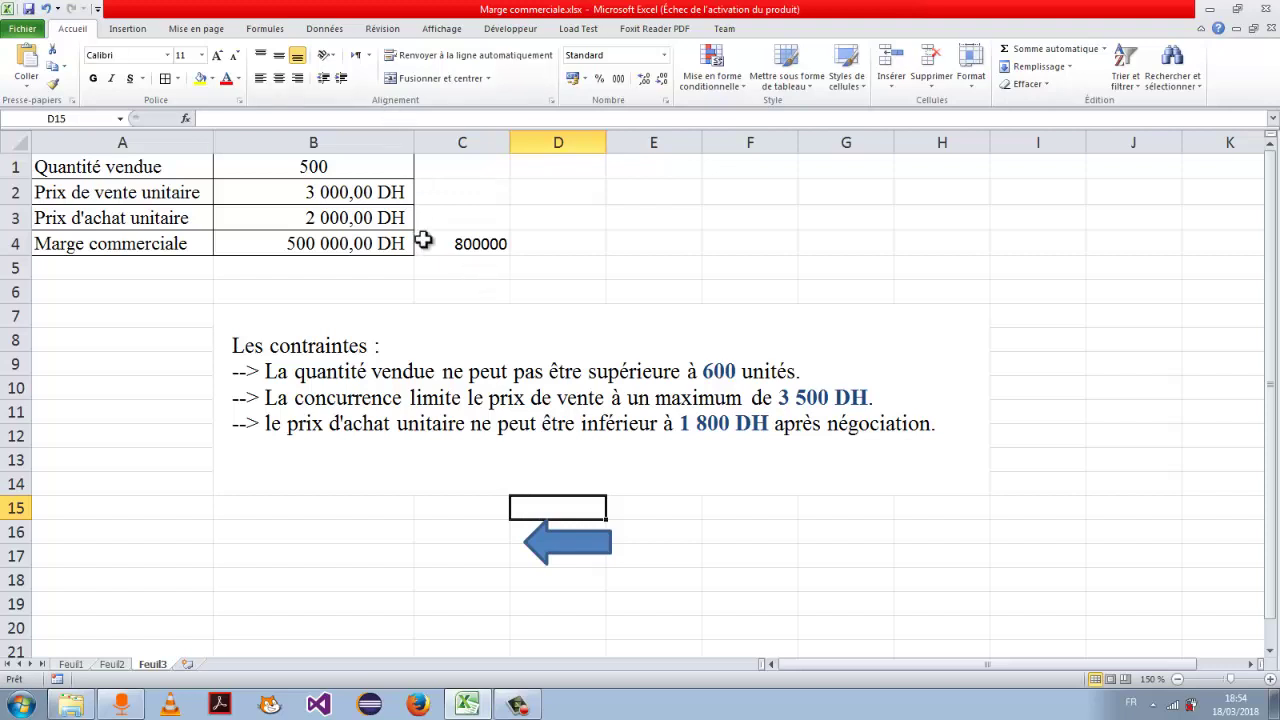
Clear the 800000 target value from C4
{"action": "left_click", "coordinate": [412, 308]}
{"action": "left_click", "coordinate": [475, 250]}
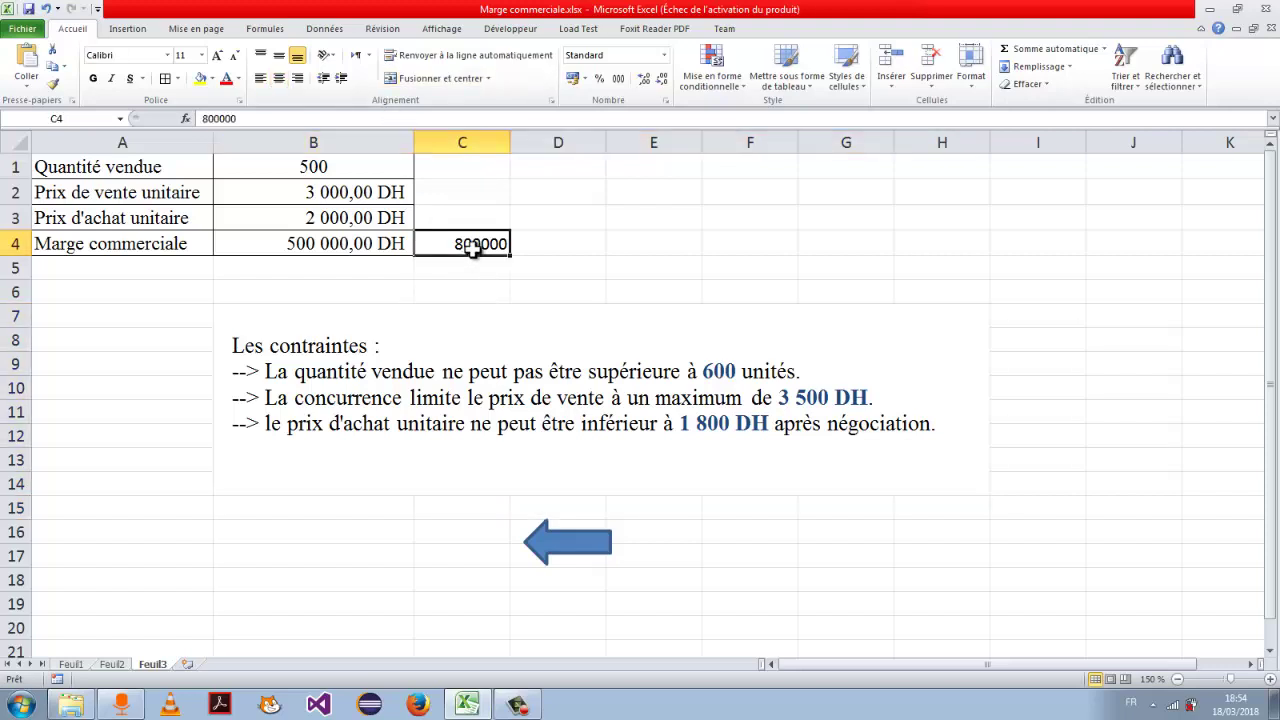
{"action": "key", "text": "Delete"}
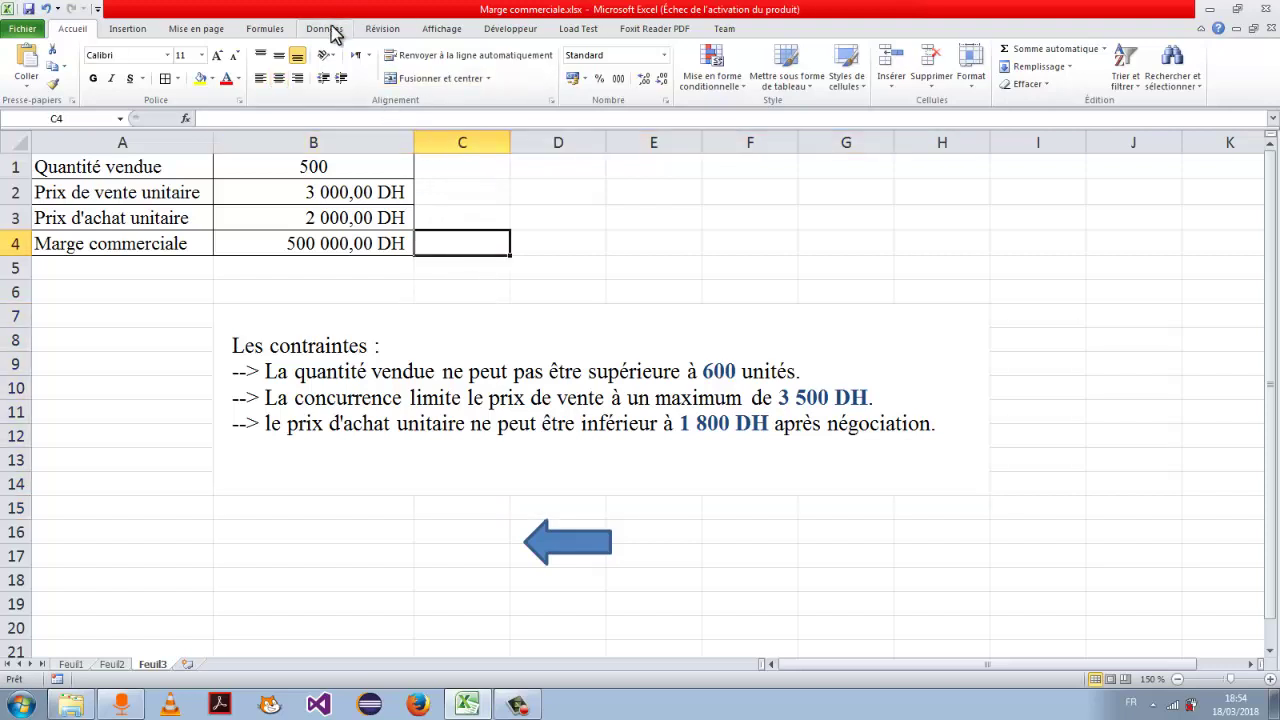
Open Solver from Données and set the objective cell to the margin $B$4
{"action": "left_click", "coordinate": [325, 28]}
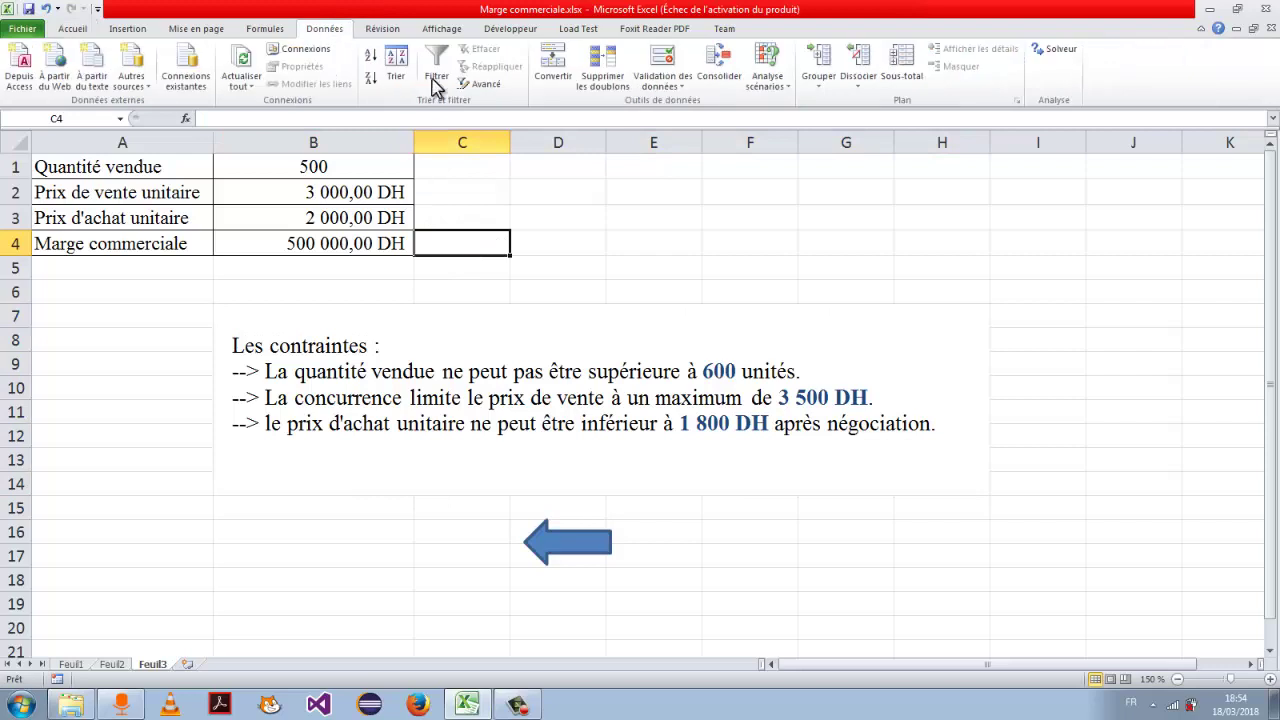
{"action": "left_click", "coordinate": [1062, 52]}
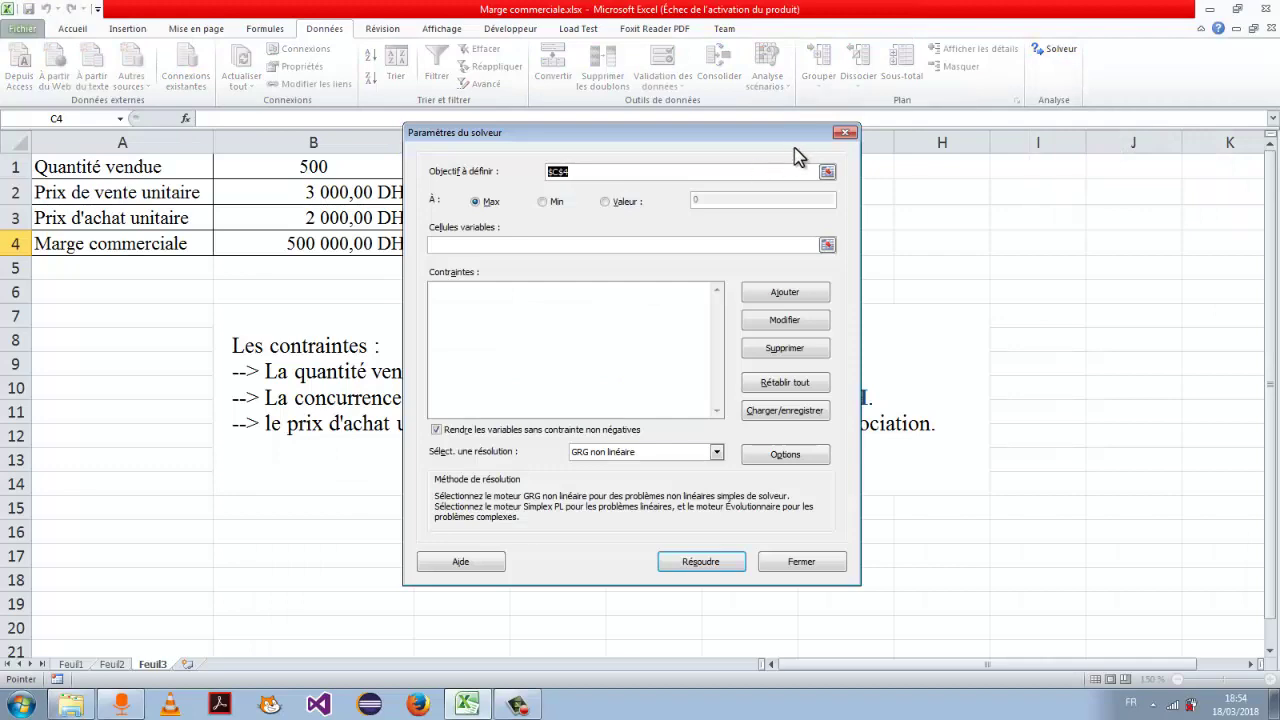
{"action": "mouse_move", "coordinate": [758, 138]}
{"action": "left_mouse_down"}
{"action": "mouse_move", "coordinate": [910, 168]}
{"action": "mouse_move", "coordinate": [928, 160]}
{"action": "left_mouse_up"}
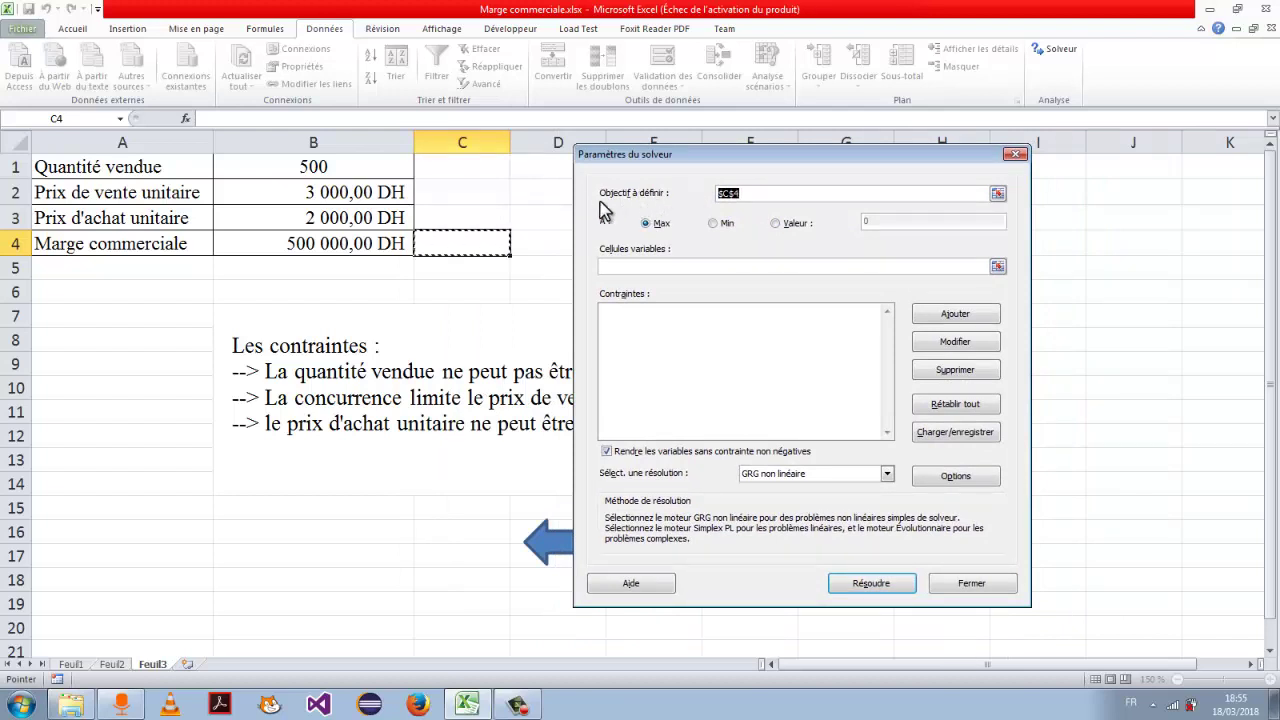
{"action": "left_click", "coordinate": [997, 193]}
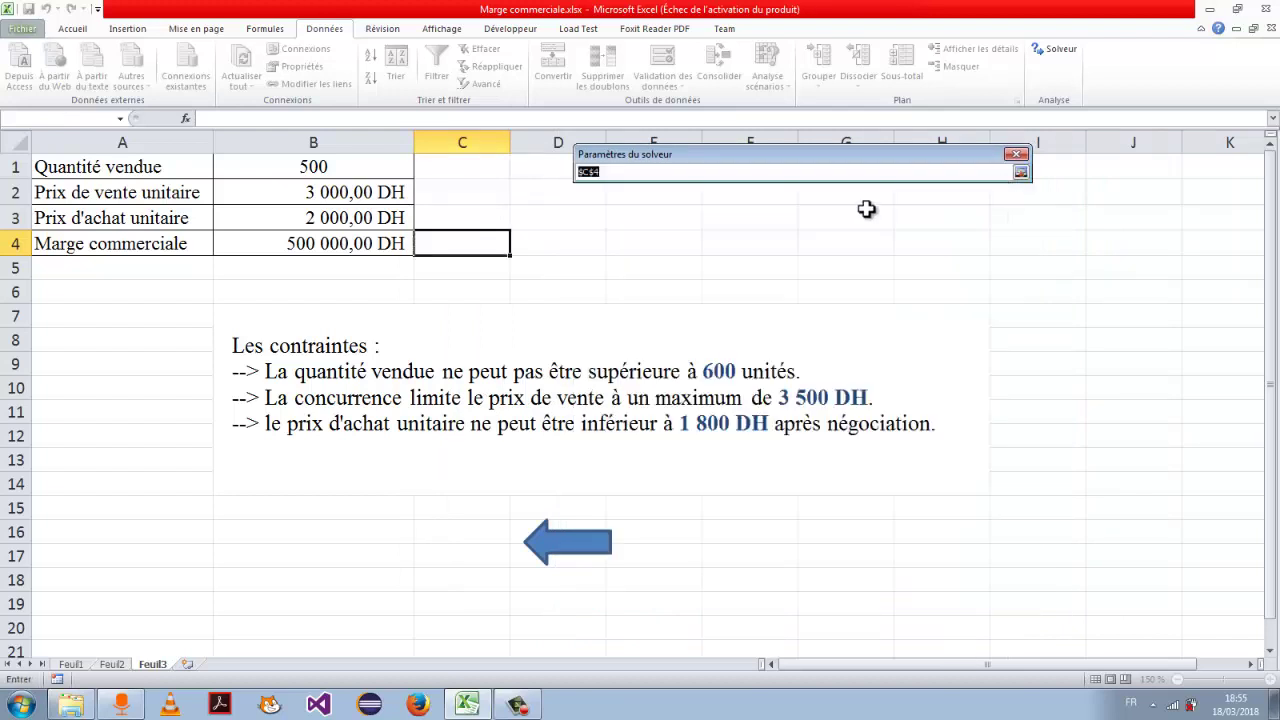
{"action": "left_click", "coordinate": [322, 248]}
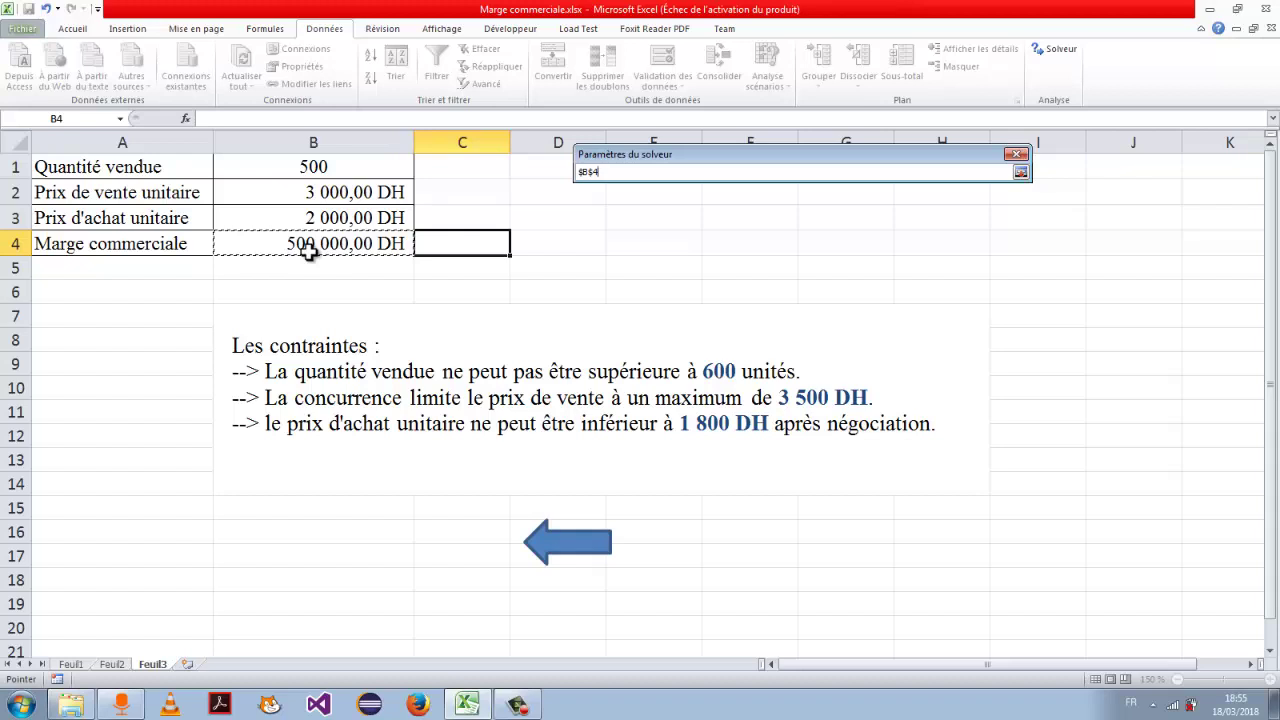
Set the Solver goal for $B$4 to Valeur with a target of 800000
{"action": "left_click", "coordinate": [1020, 172]}
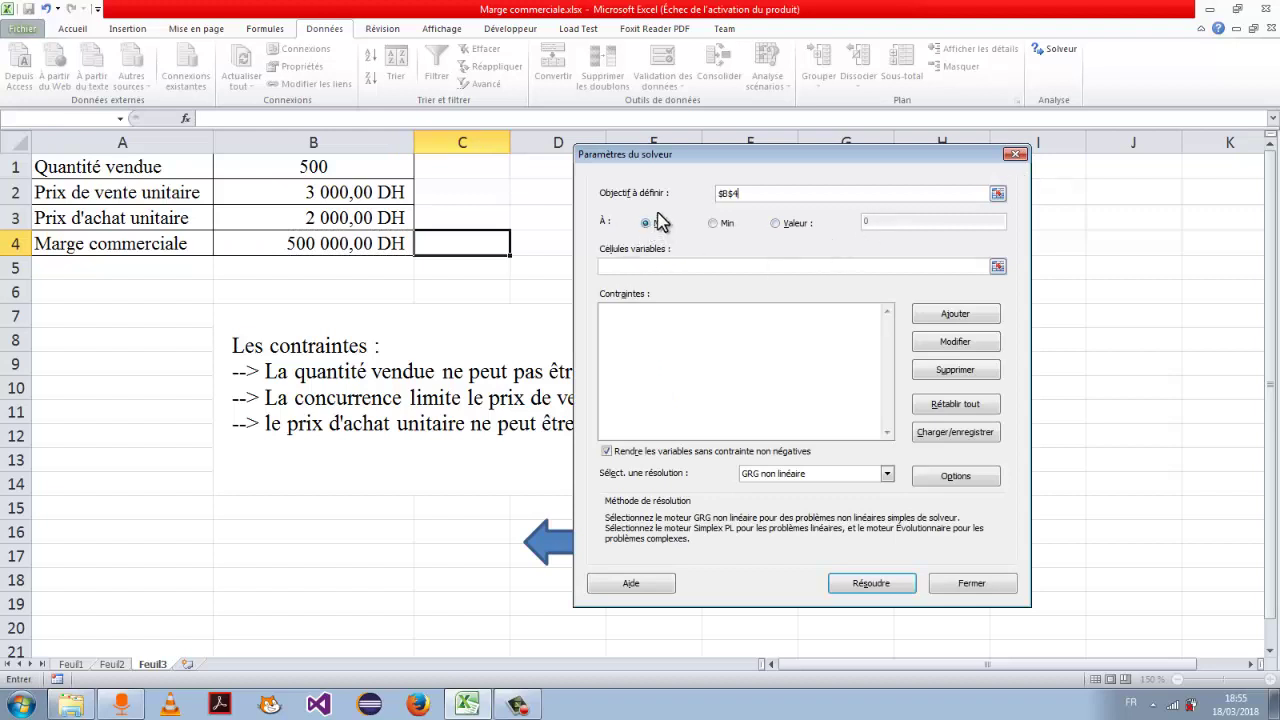
{"action": "left_click", "coordinate": [713, 223]}
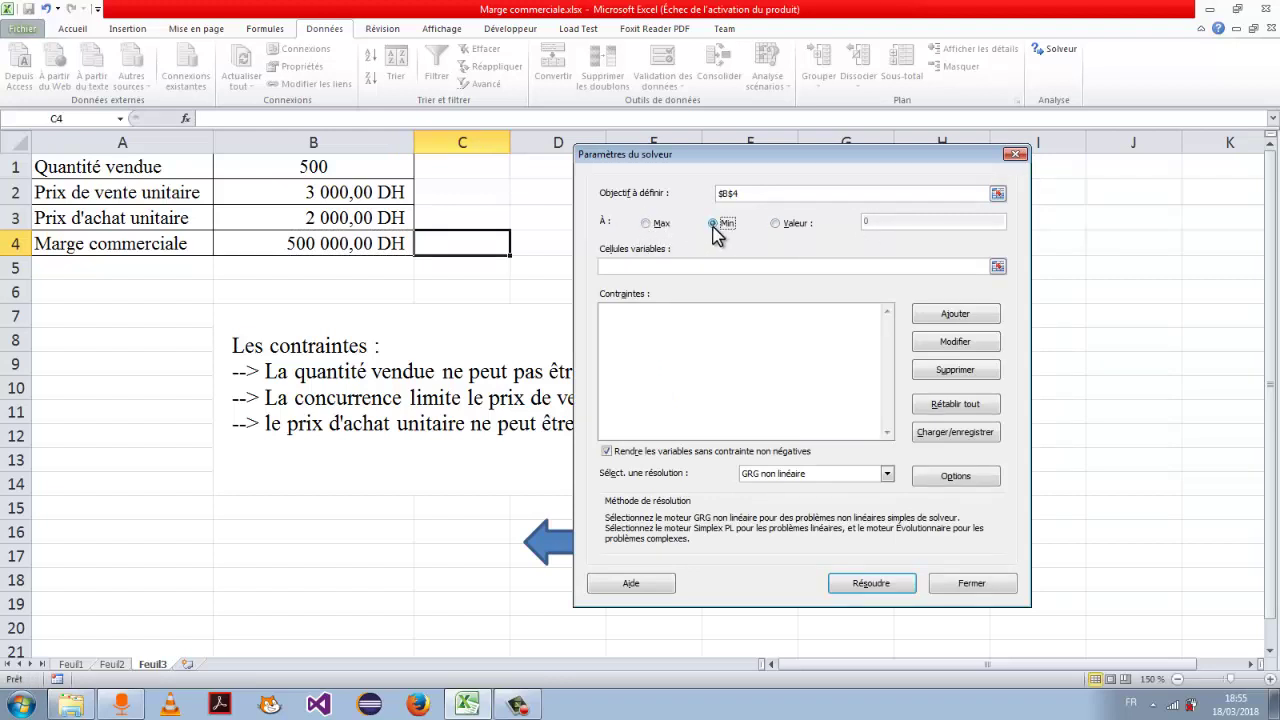
{"action": "left_click", "coordinate": [776, 224]}
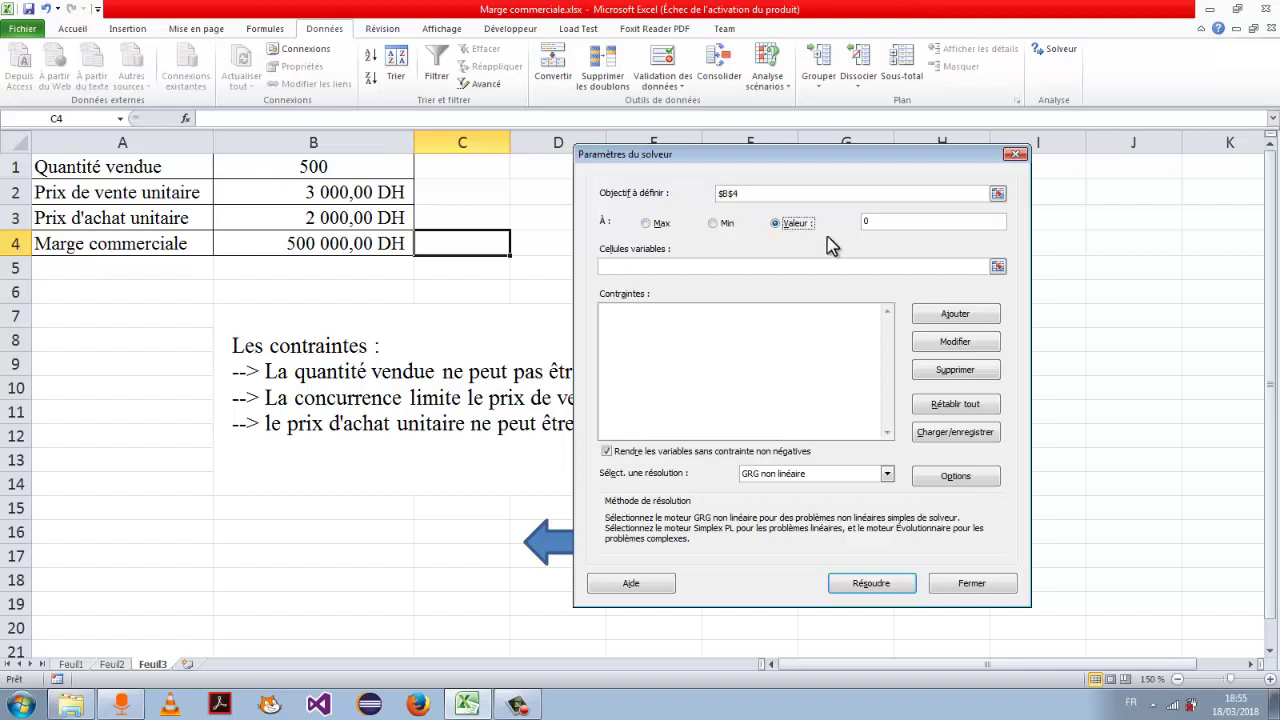
{"action": "left_click", "coordinate": [885, 222]}
{"action": "key", "text": "BackSpace"}
{"action": "type", "text": "8"}
{"action": "type", "text": "0000"}
{"action": "type", "text": "0"}
Set the Solver's variable cells to $B$1:$B$3 and move the Solver Parameters dialog aside
{"action": "left_click", "coordinate": [997, 268]}
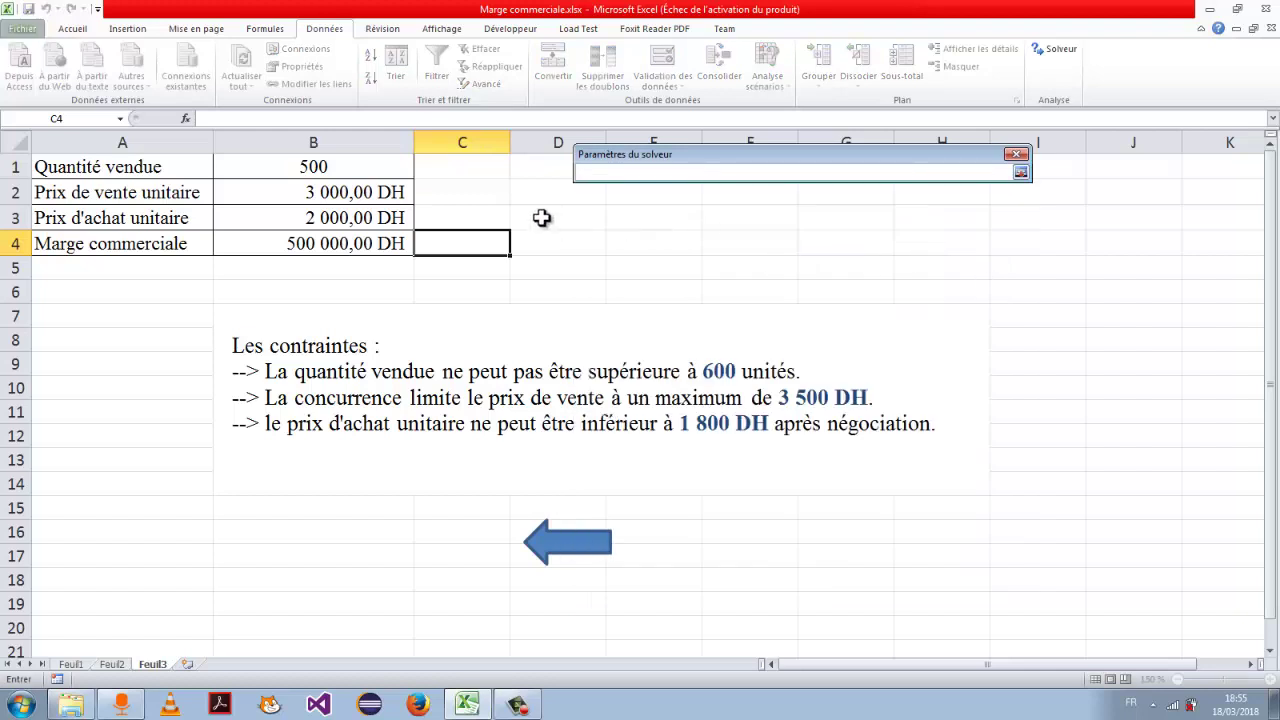
{"action": "left_click_drag", "start_coordinate": [331, 169], "coordinate": [325, 217]}
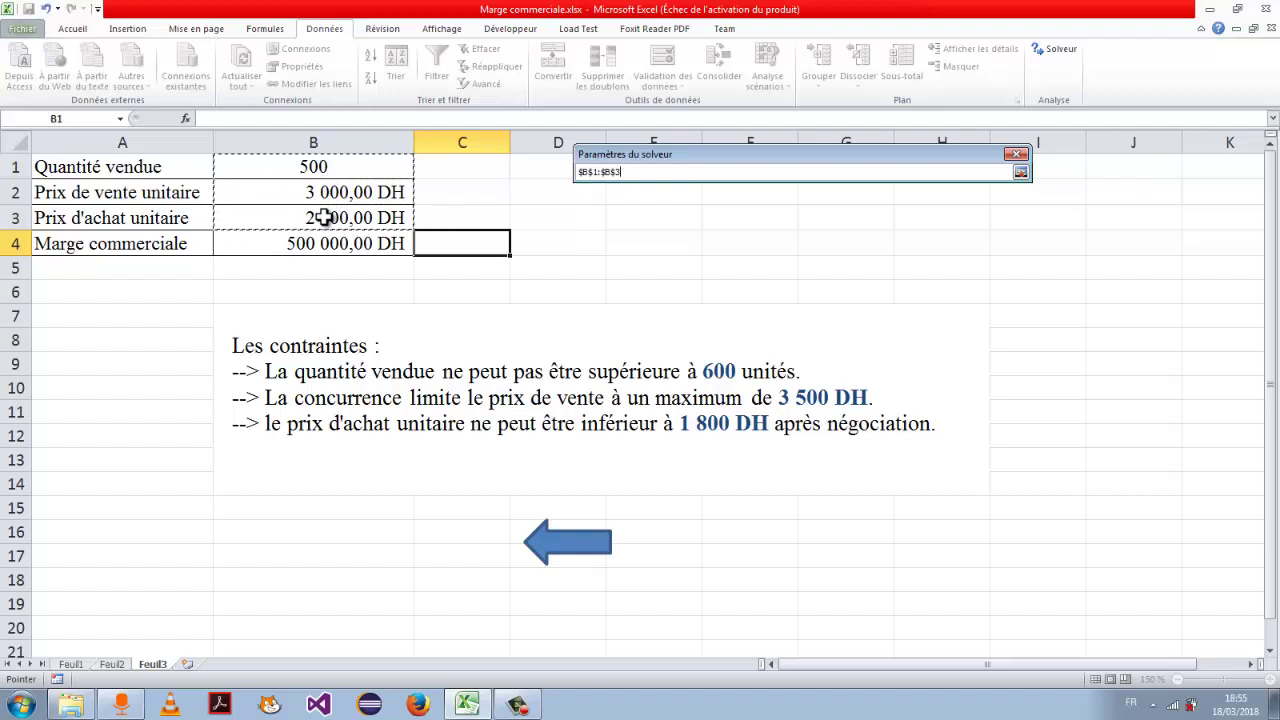
{"action": "left_click", "coordinate": [1020, 173]}
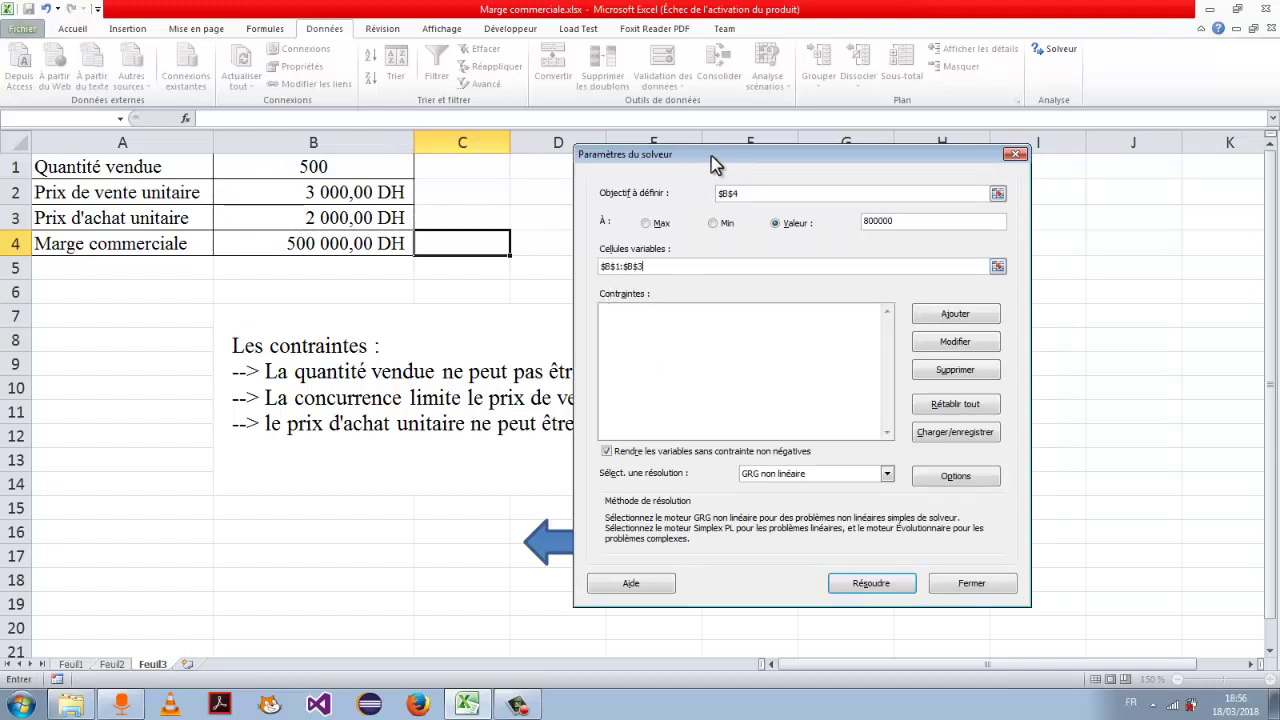
{"action": "mouse_move", "coordinate": [716, 158]}
{"action": "left_mouse_down"}
{"action": "mouse_move", "coordinate": [1020, 240]}
{"action": "mouse_move", "coordinate": [492, 432]}
{"action": "mouse_move", "coordinate": [474, 456]}
{"action": "left_mouse_up"}
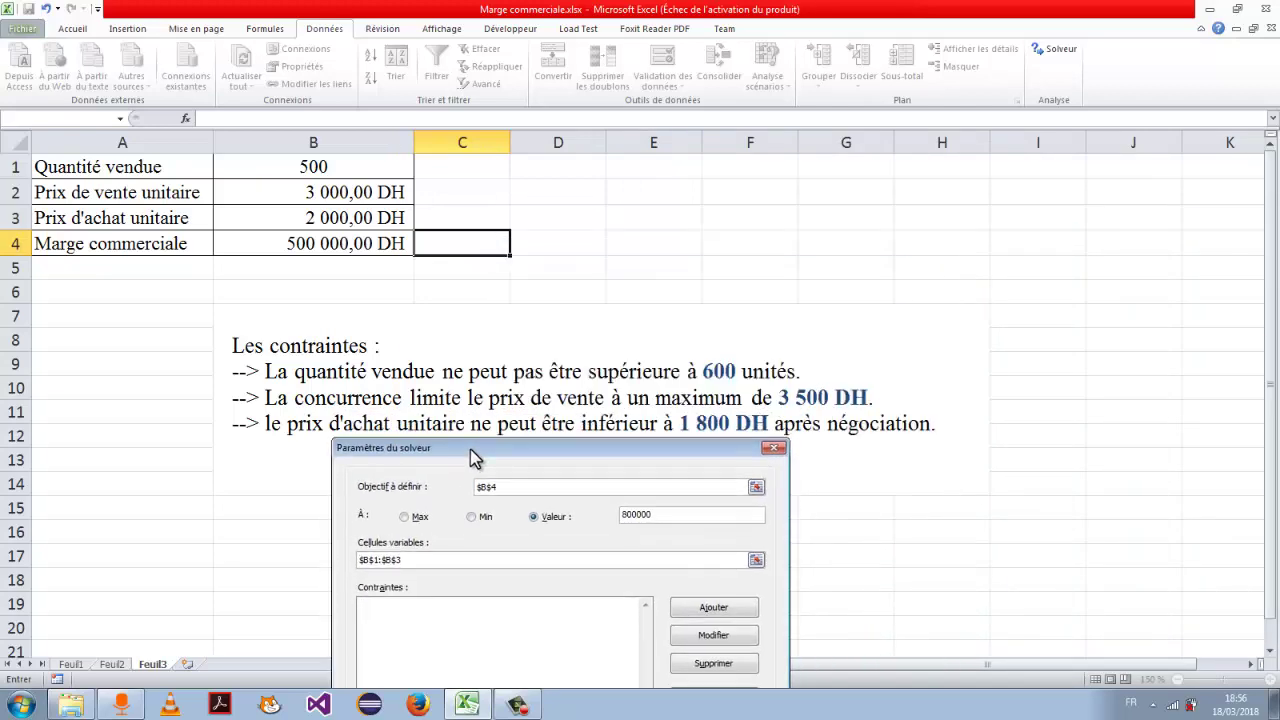
Add the Solver constraint $B$1 <= 600 for quantity sold
{"action": "left_click", "coordinate": [706, 607]}
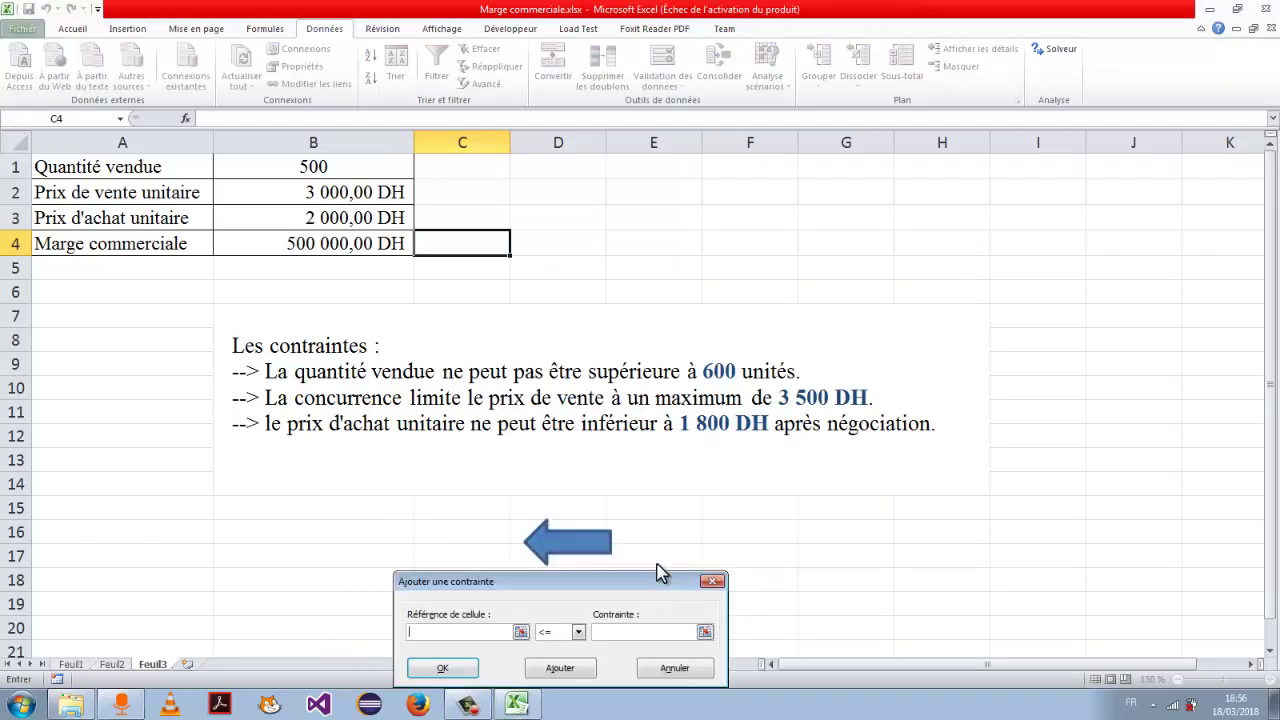
{"action": "left_click_drag", "start_coordinate": [659, 584], "coordinate": [708, 474]}
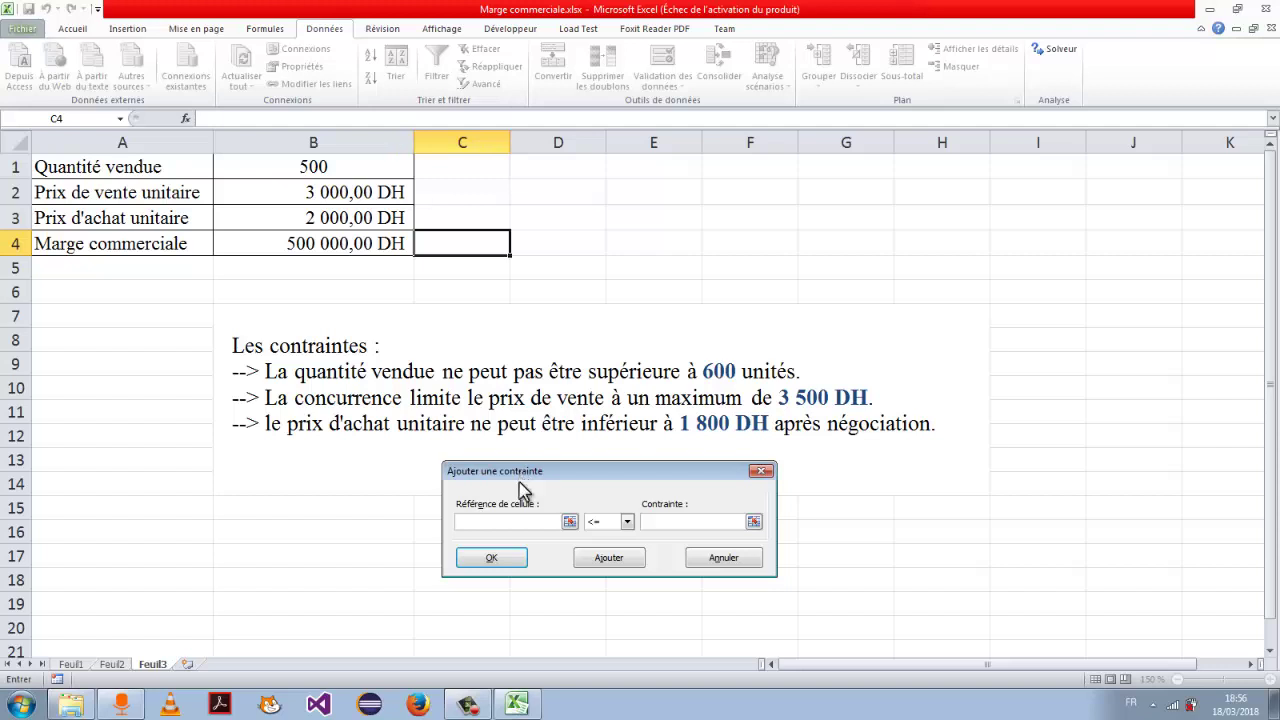
{"action": "left_click", "coordinate": [569, 522]}
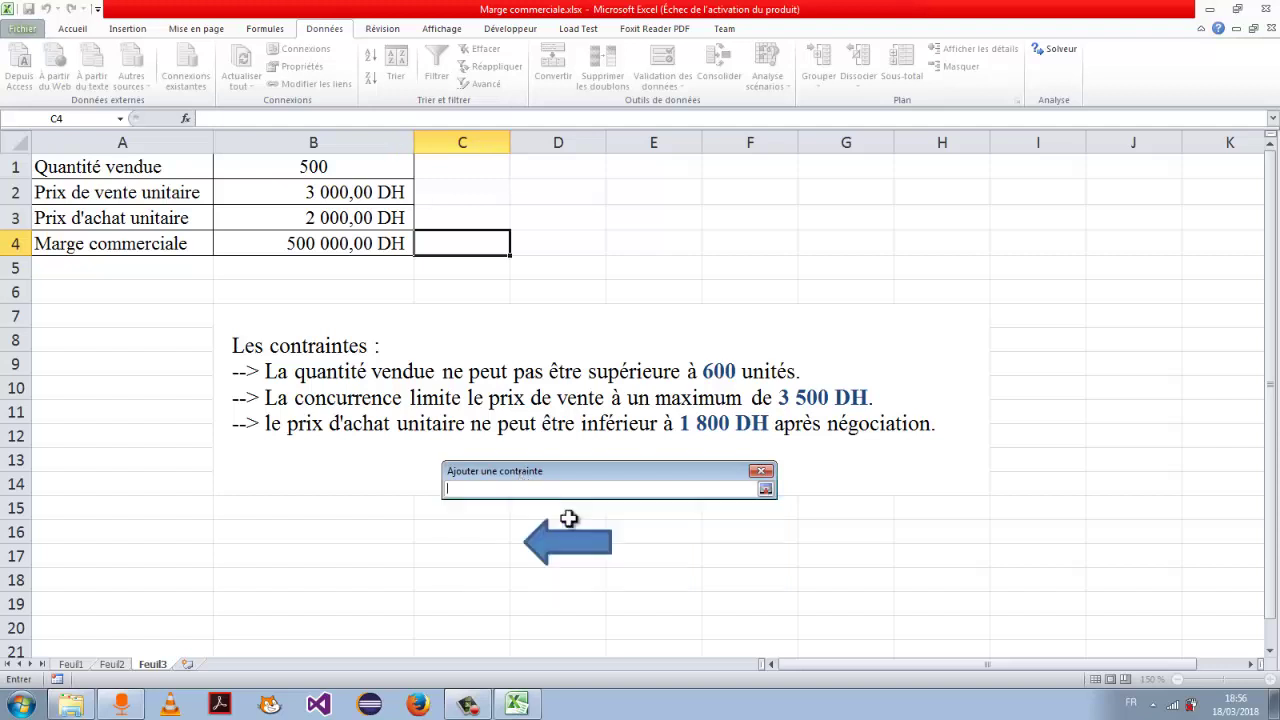
{"action": "left_click", "coordinate": [353, 166]}
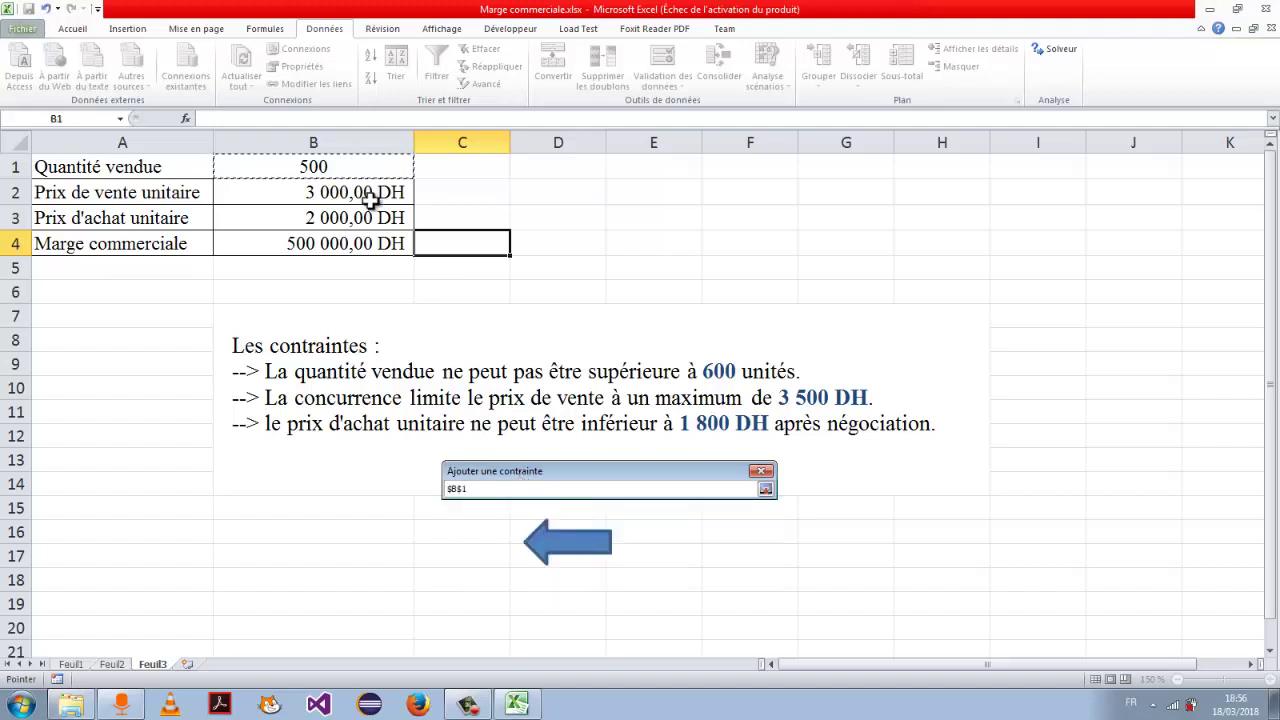
{"action": "left_click", "coordinate": [766, 489]}
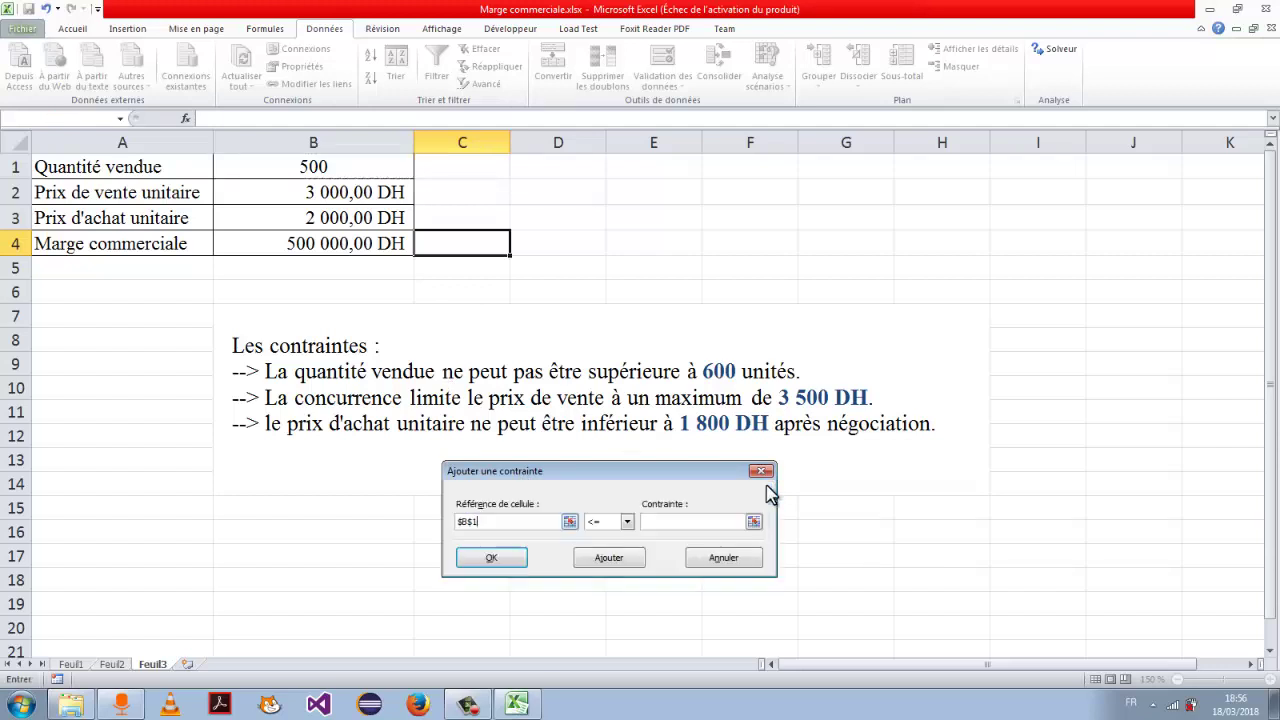
{"action": "left_click", "coordinate": [626, 522]}
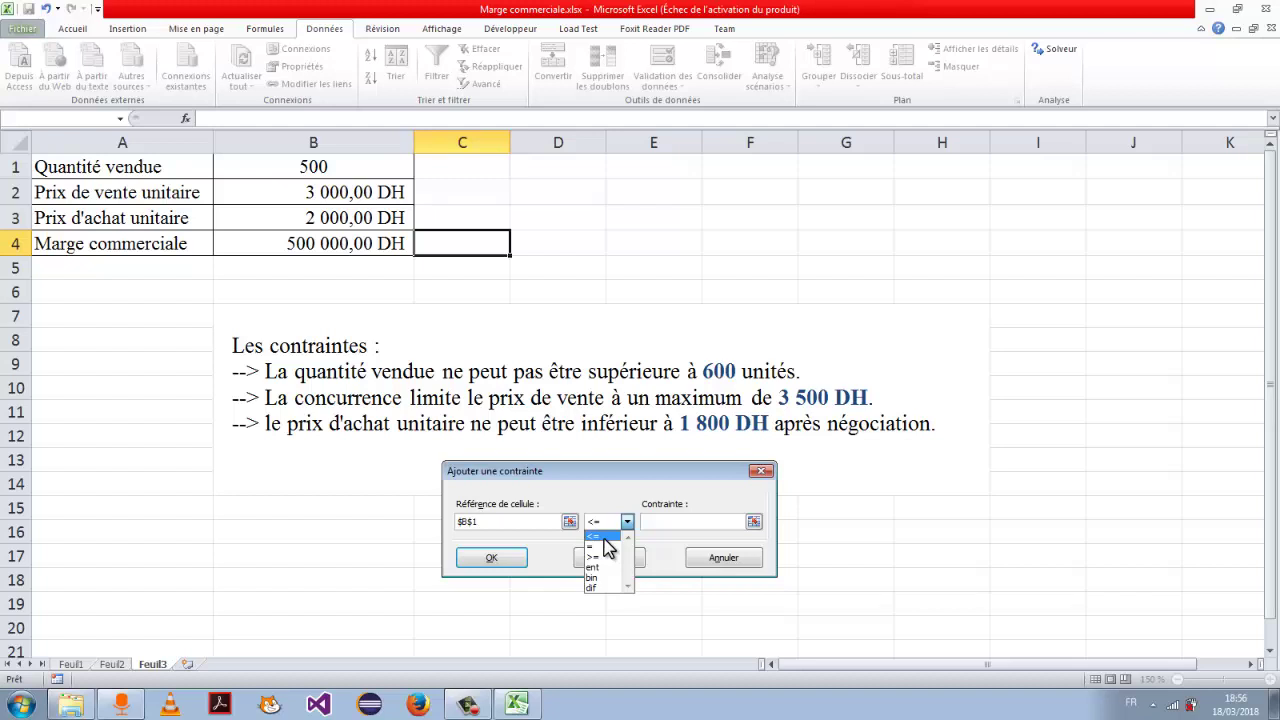
{"action": "left_click", "coordinate": [604, 538]}
{"action": "left_click", "coordinate": [680, 527]}
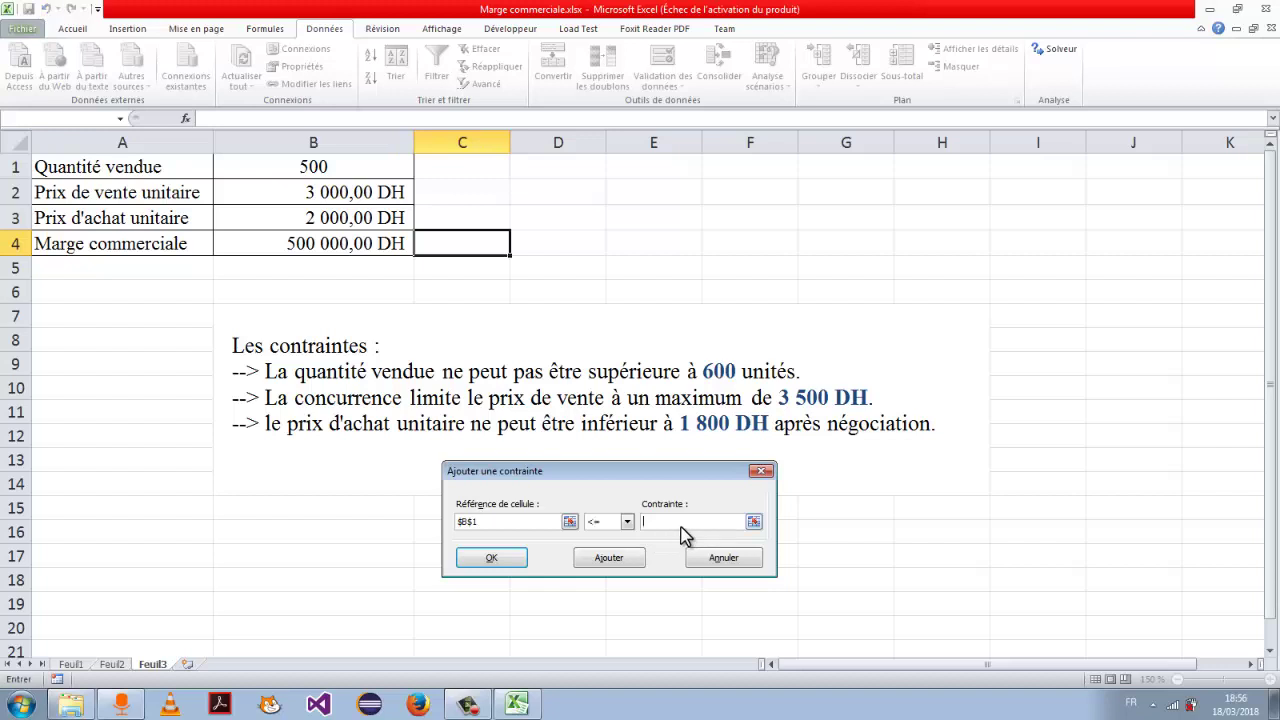
{"action": "type", "text": "6"}
{"action": "type", "text": "00"}
{"action": "left_click", "coordinate": [592, 563]}
{"action": "left_click", "coordinate": [569, 522]}
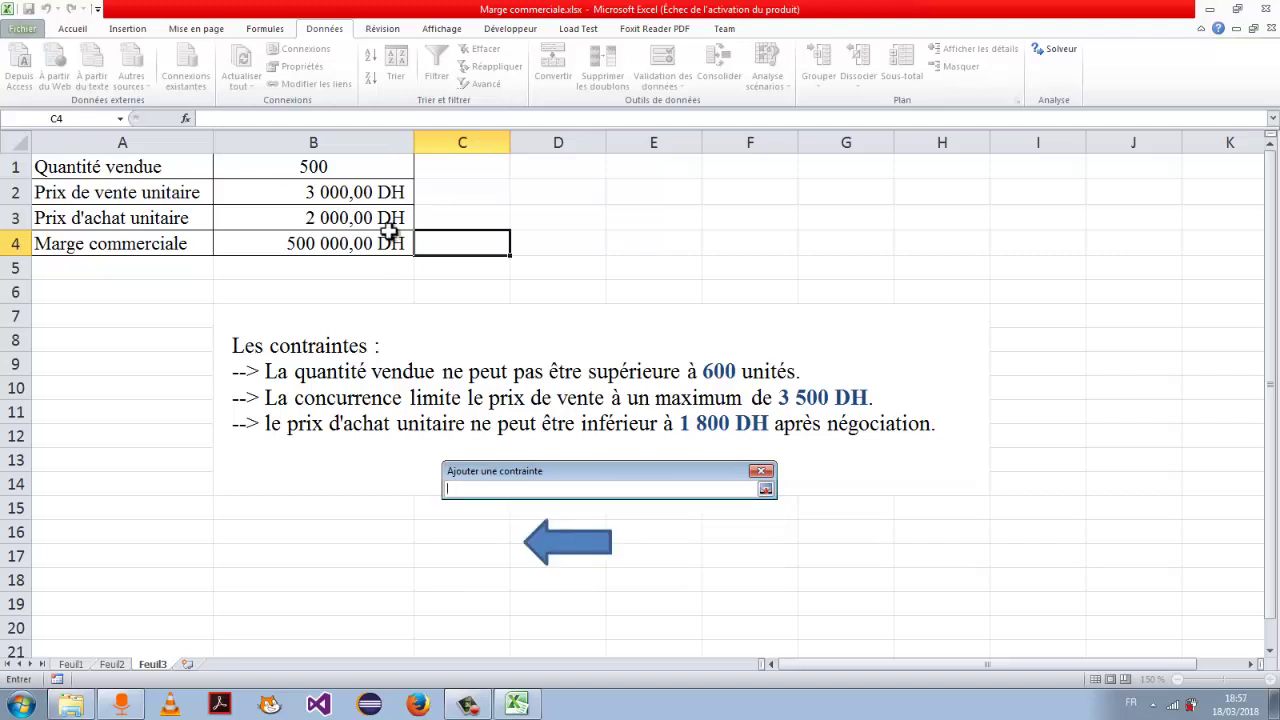
Add the constraint $B$2 <= 3500 capping the selling price
{"action": "left_click", "coordinate": [329, 197]}
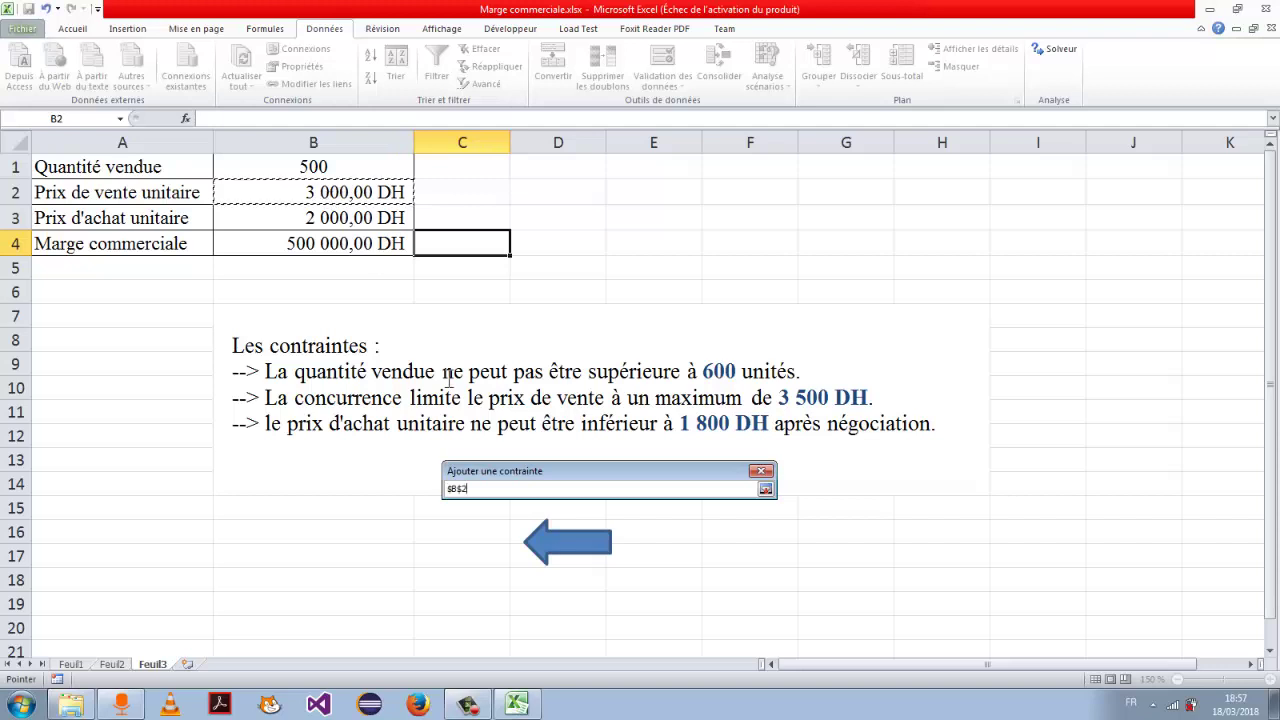
{"action": "key", "text": "Return"}
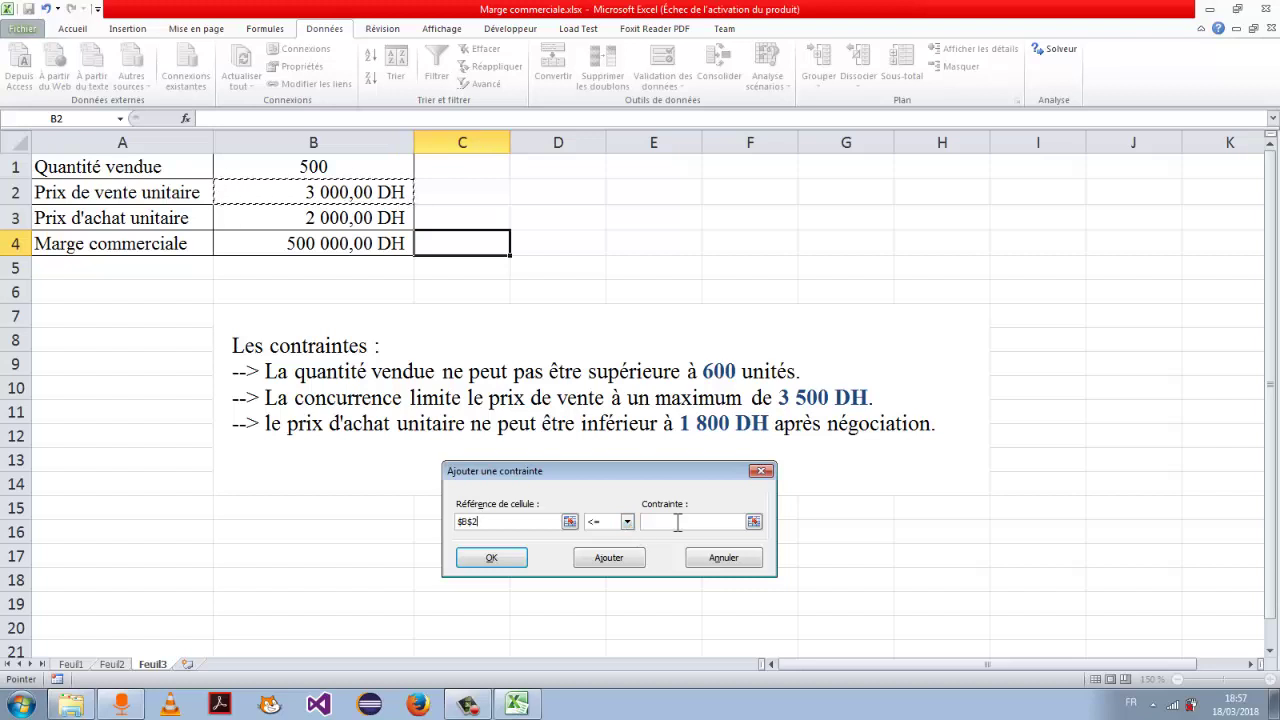
{"action": "left_click", "coordinate": [729, 521]}
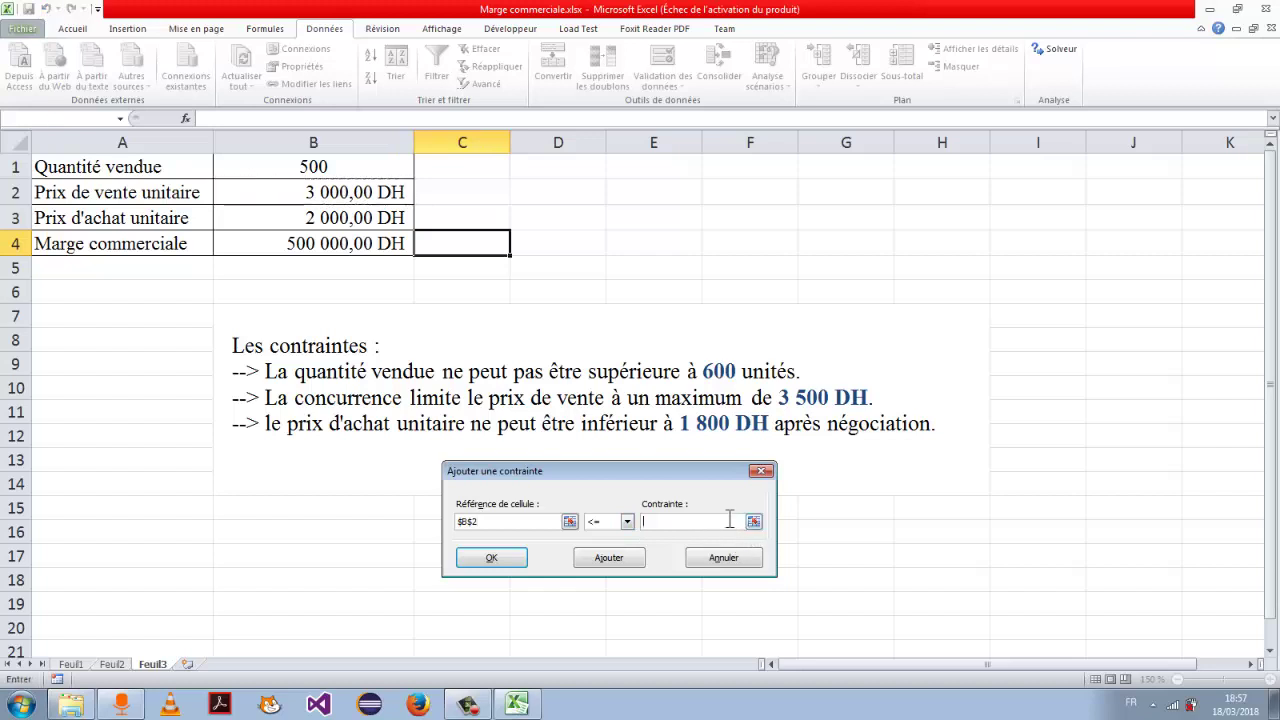
{"action": "type", "text": "3500"}
{"action": "left_click", "coordinate": [618, 562]}
Enter the constraint $B$3 >= 1800 for the purchase price
{"action": "left_click", "coordinate": [570, 521]}
{"action": "left_click", "coordinate": [369, 218]}
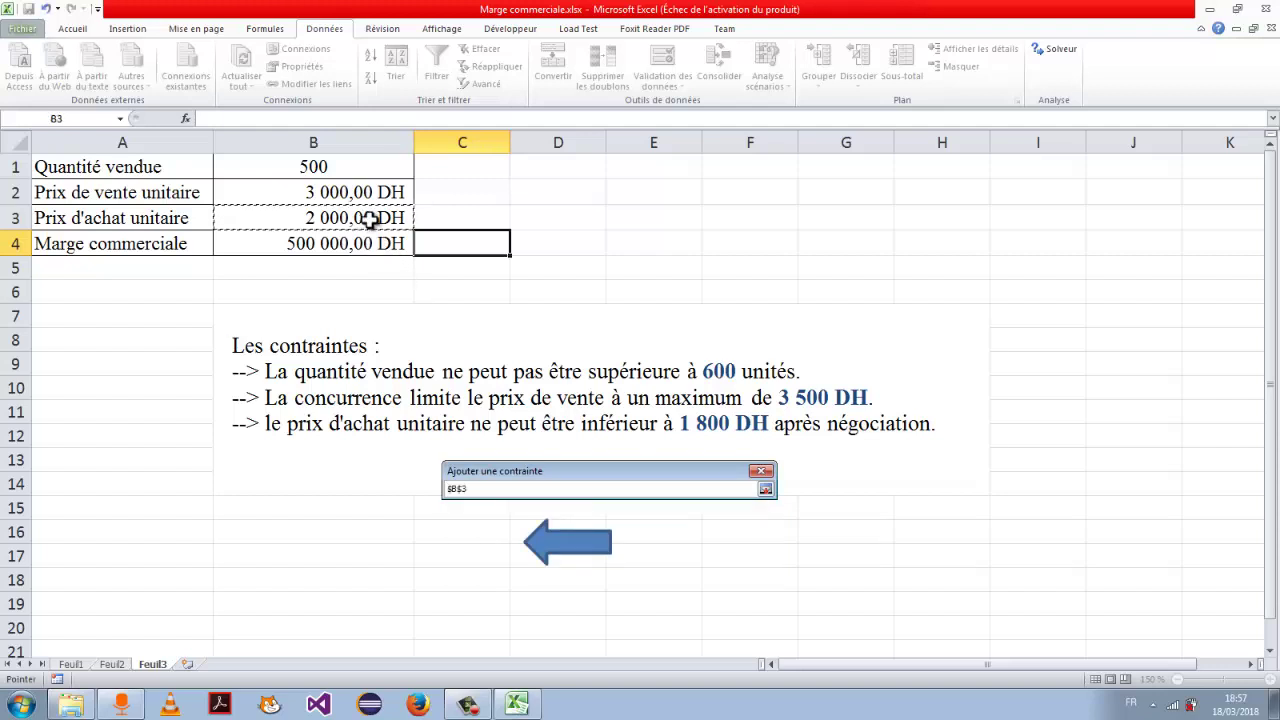
{"action": "key", "text": "Return"}
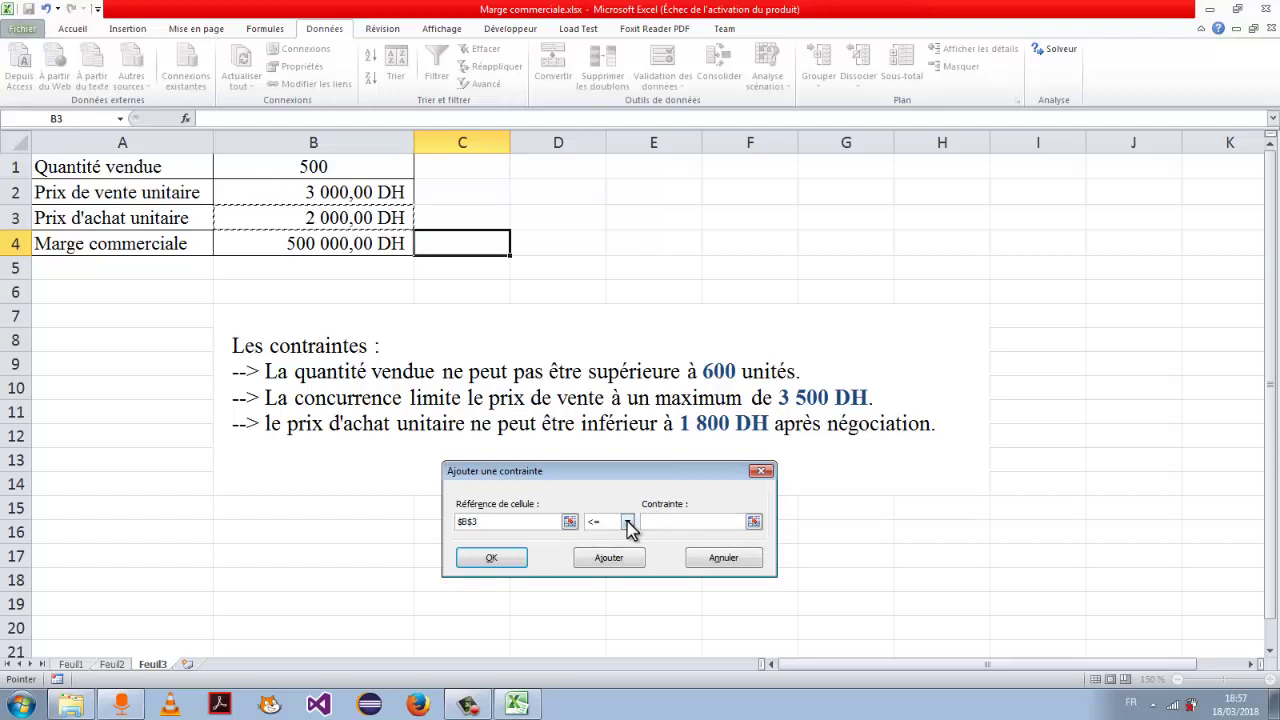
{"action": "left_click", "coordinate": [627, 522]}
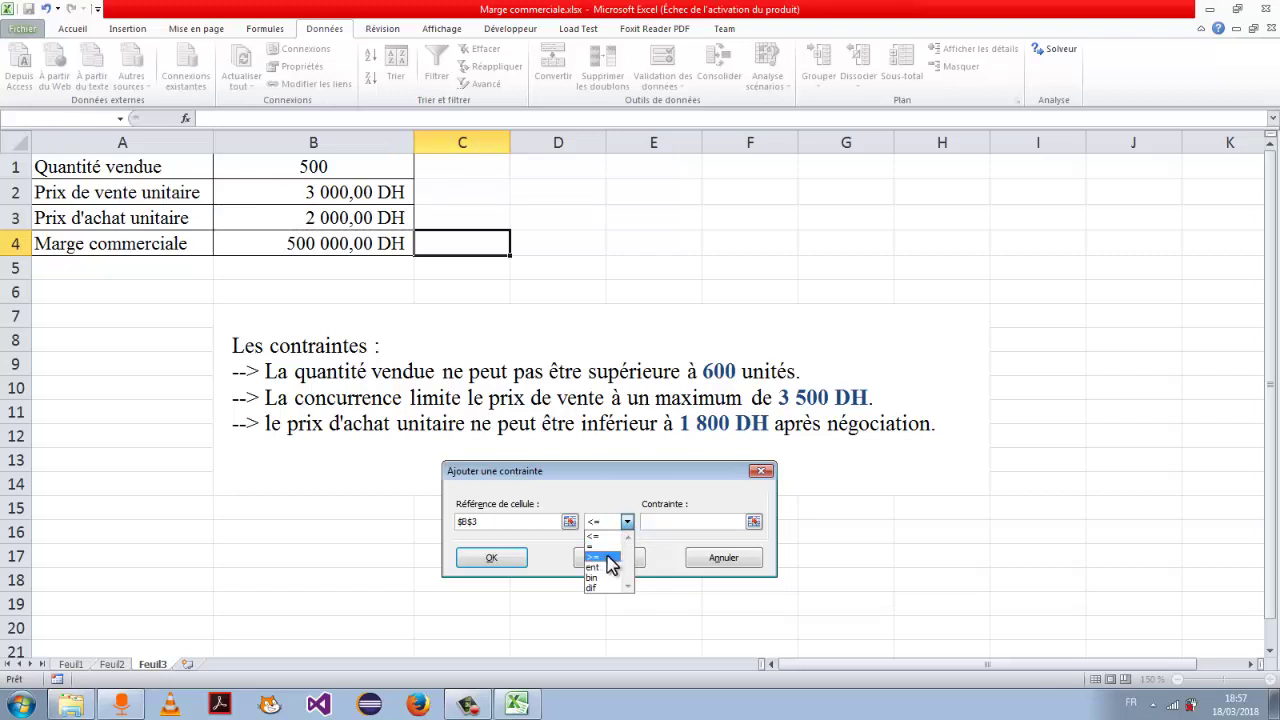
{"action": "left_click", "coordinate": [608, 557]}
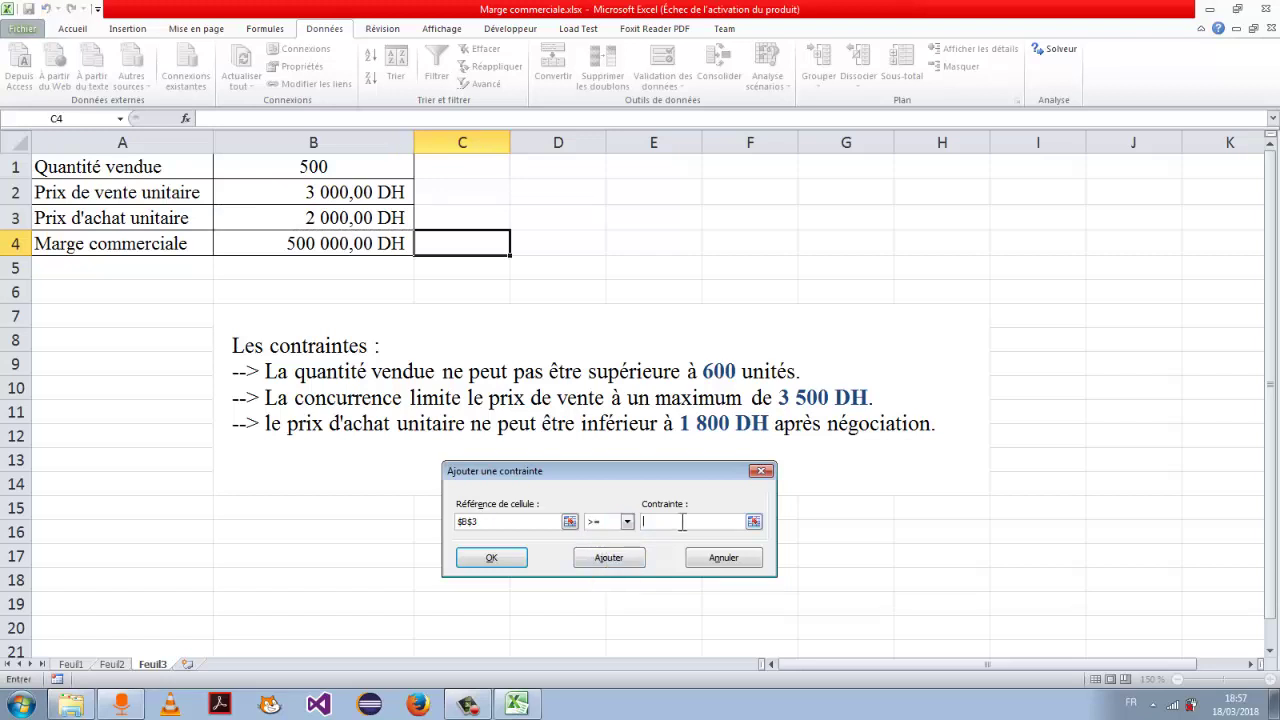
{"action": "type", "text": "1800"}
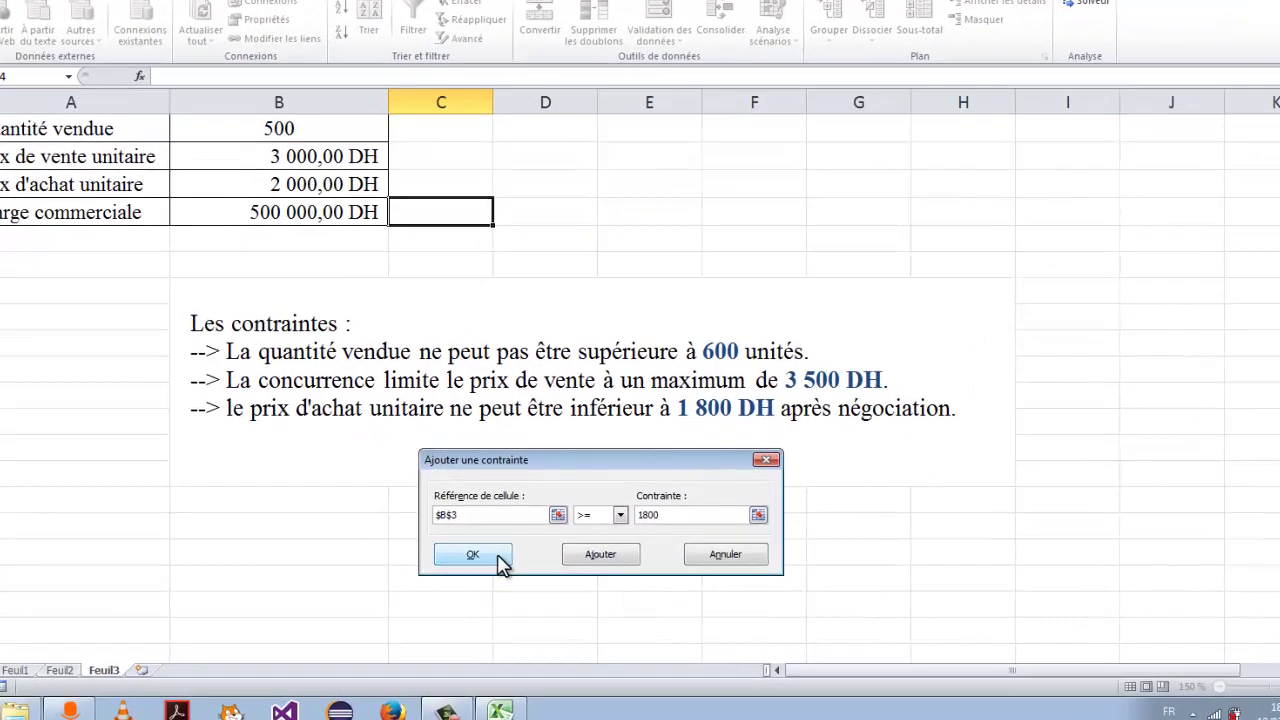
{"action": "left_click", "coordinate": [518, 560]}
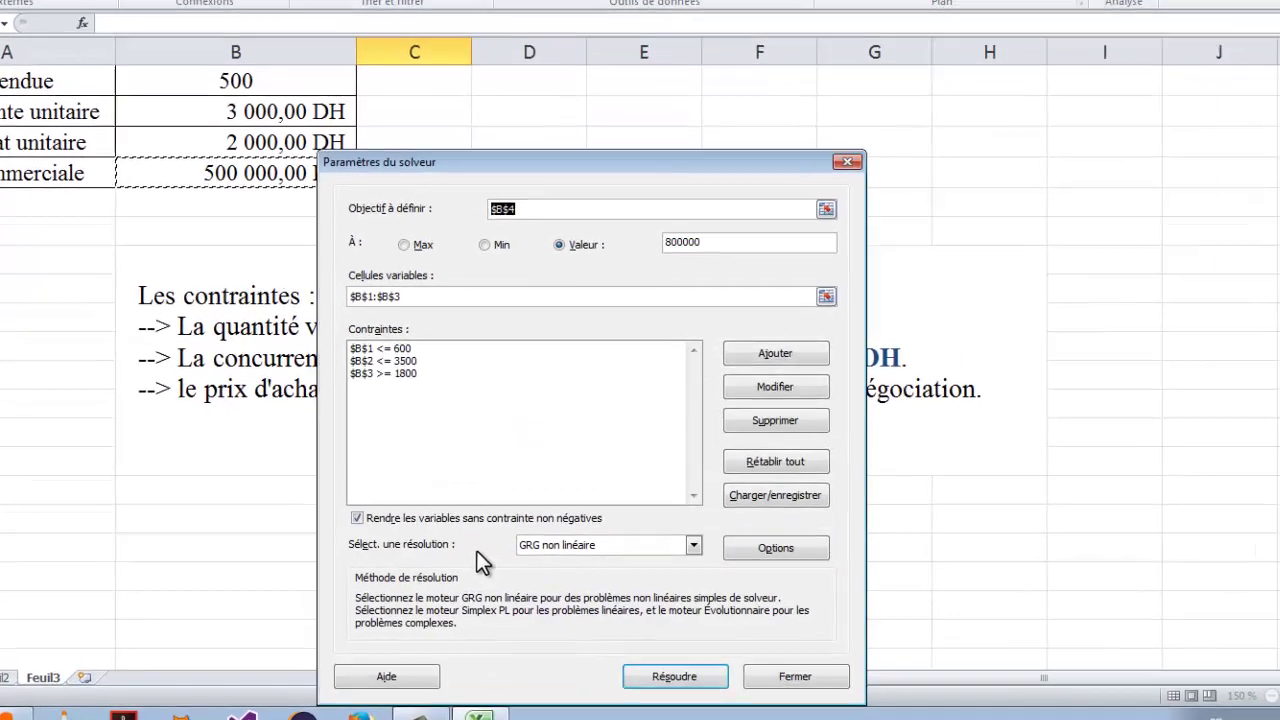
{"action": "left_click_drag", "start_coordinate": [585, 160], "coordinate": [721, 88]}
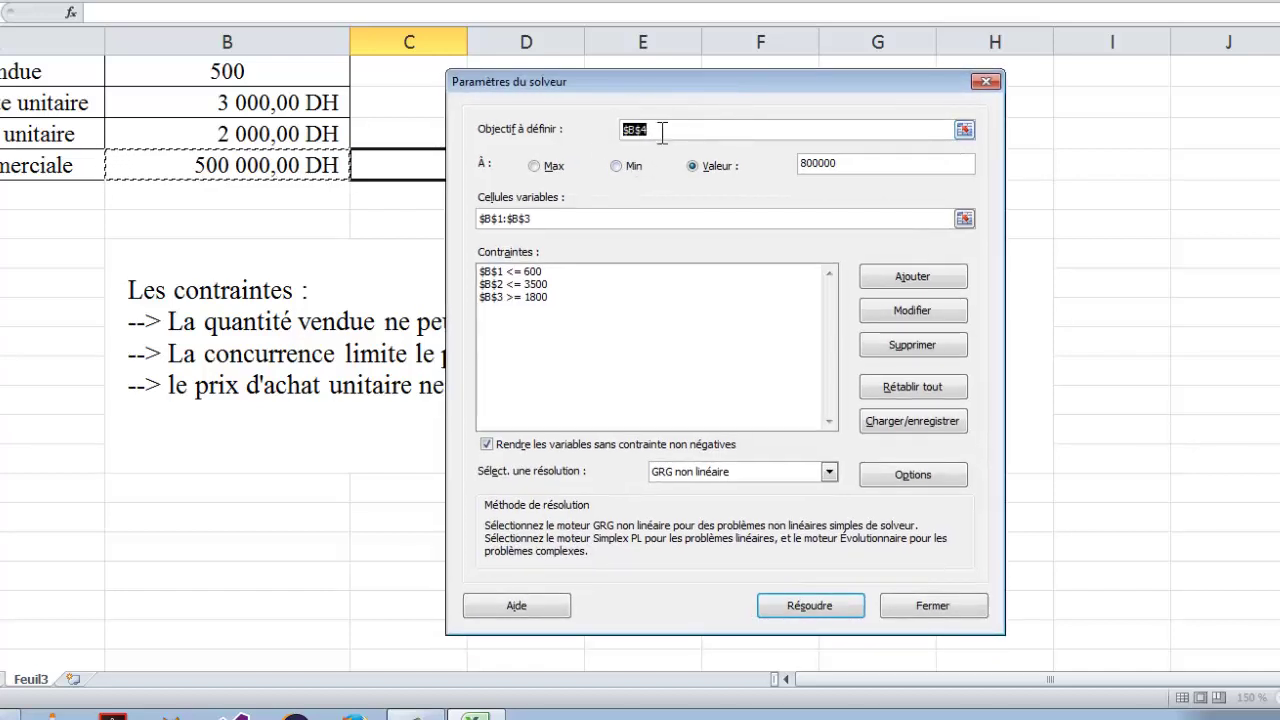
{"action": "left_click", "coordinate": [820, 163]}
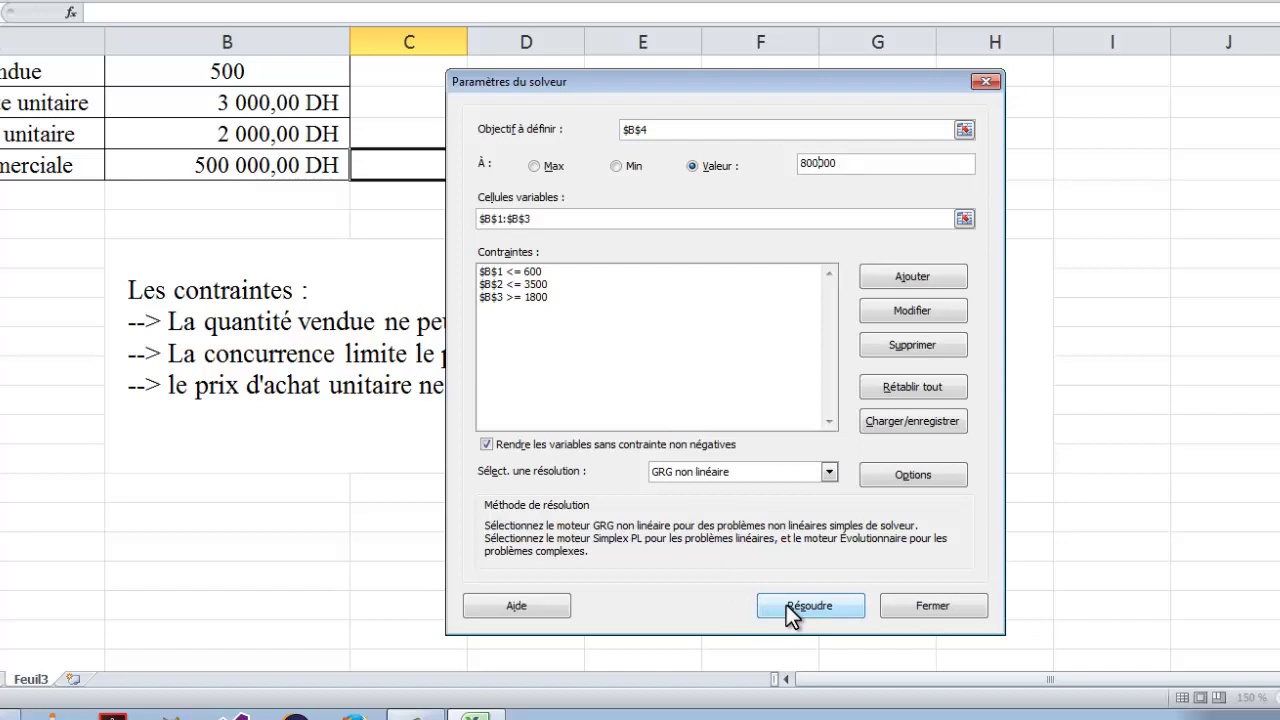
Run Solver, keep its solution, and generate the Réponses, Sensibilité and Limites reports
{"action": "left_click", "coordinate": [786, 604]}
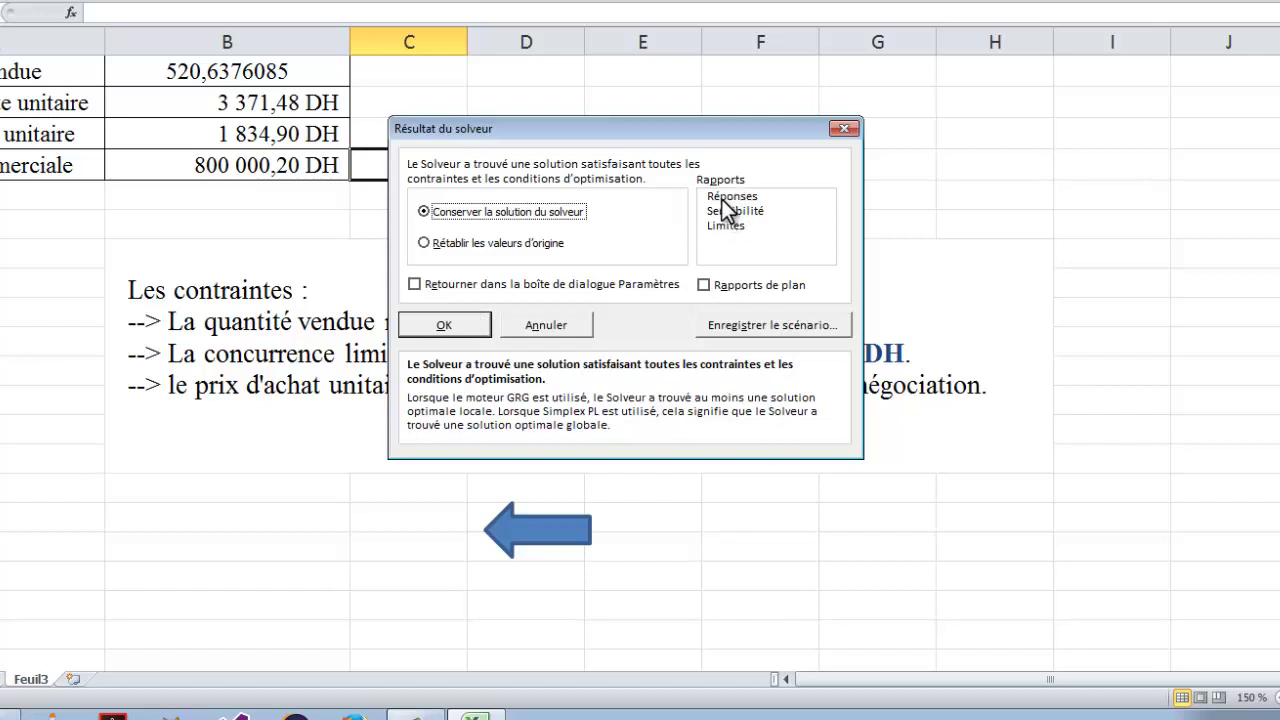
{"action": "left_click_drag", "start_coordinate": [722, 199], "coordinate": [724, 226]}
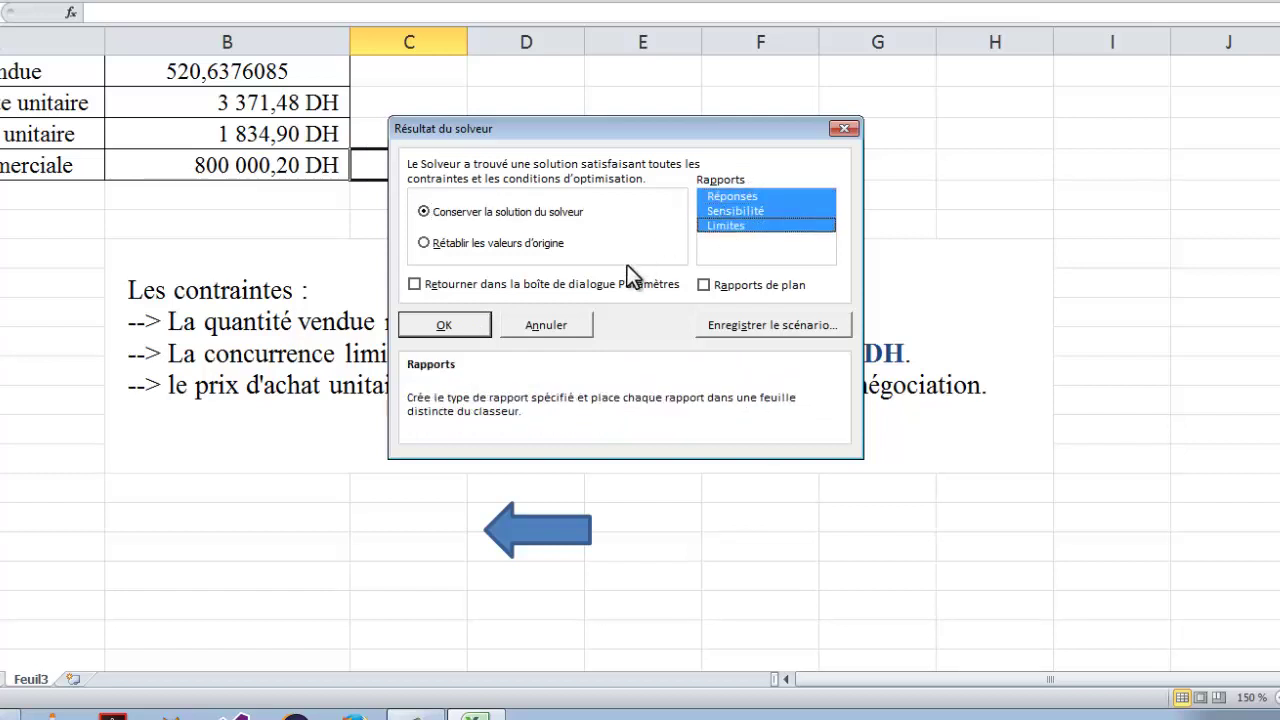
{"action": "left_click", "coordinate": [469, 328]}
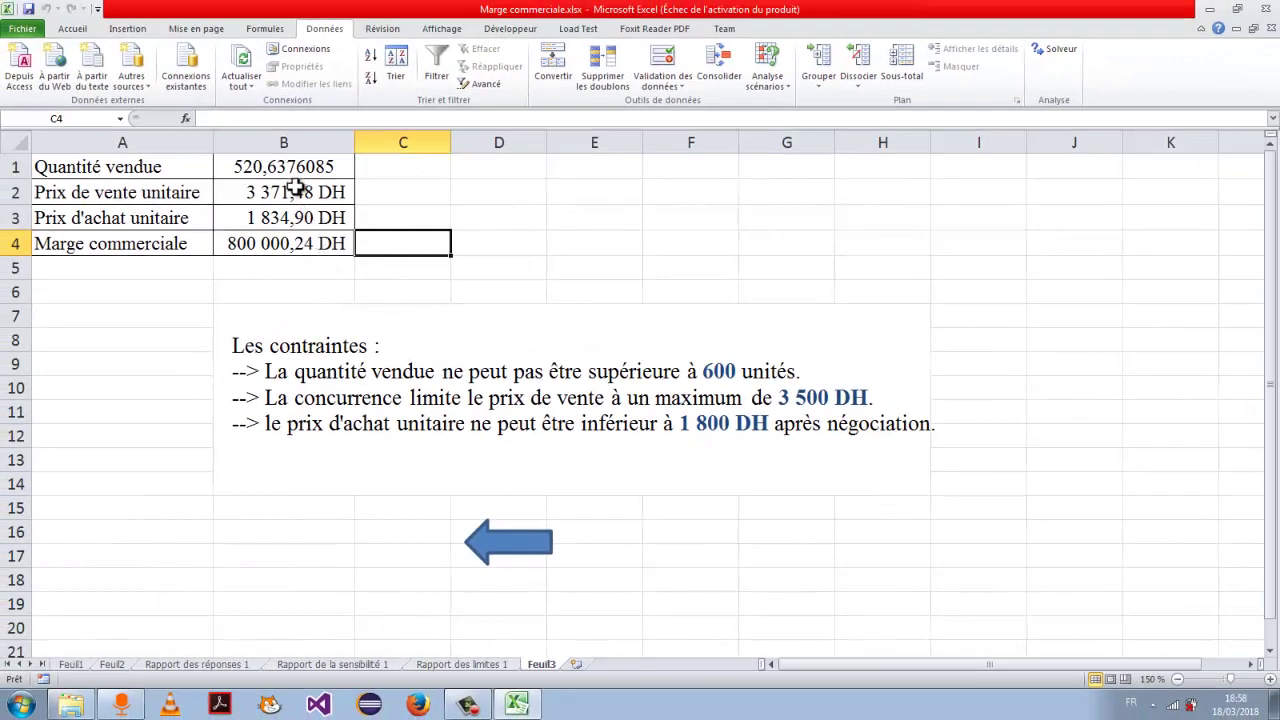
{"action": "left_click", "coordinate": [262, 246]}
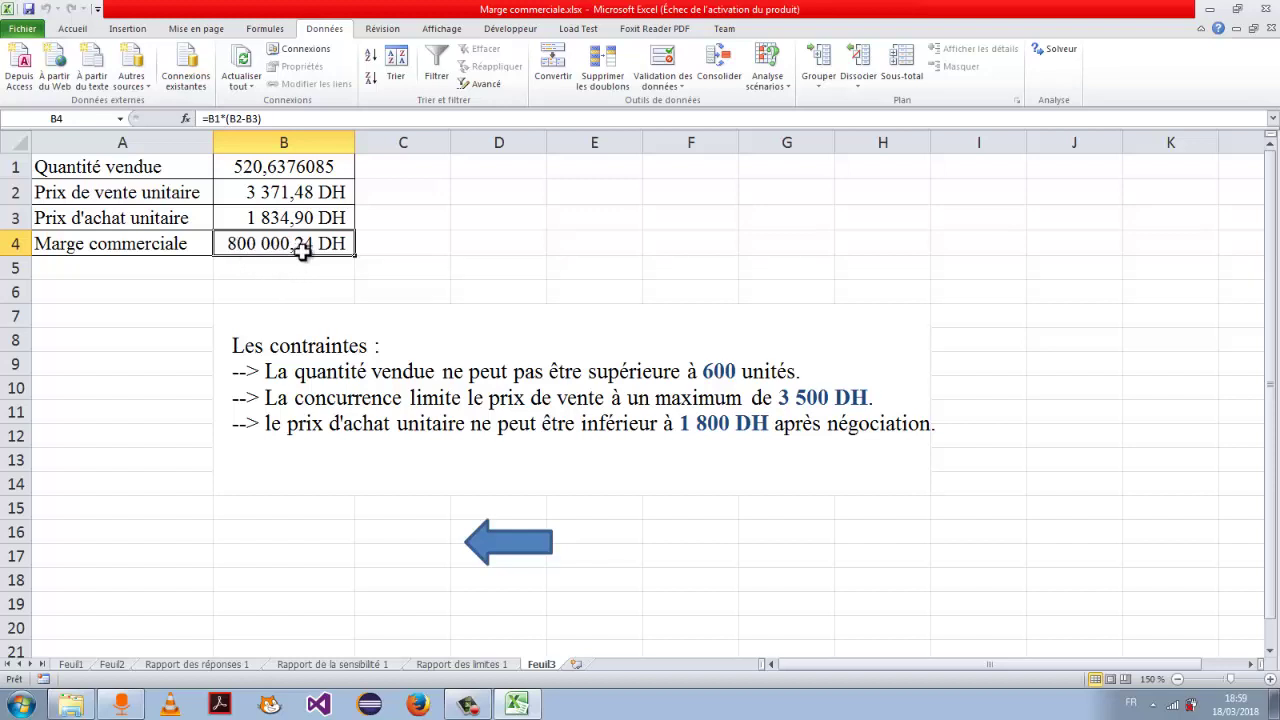
{"action": "left_click", "coordinate": [231, 169]}
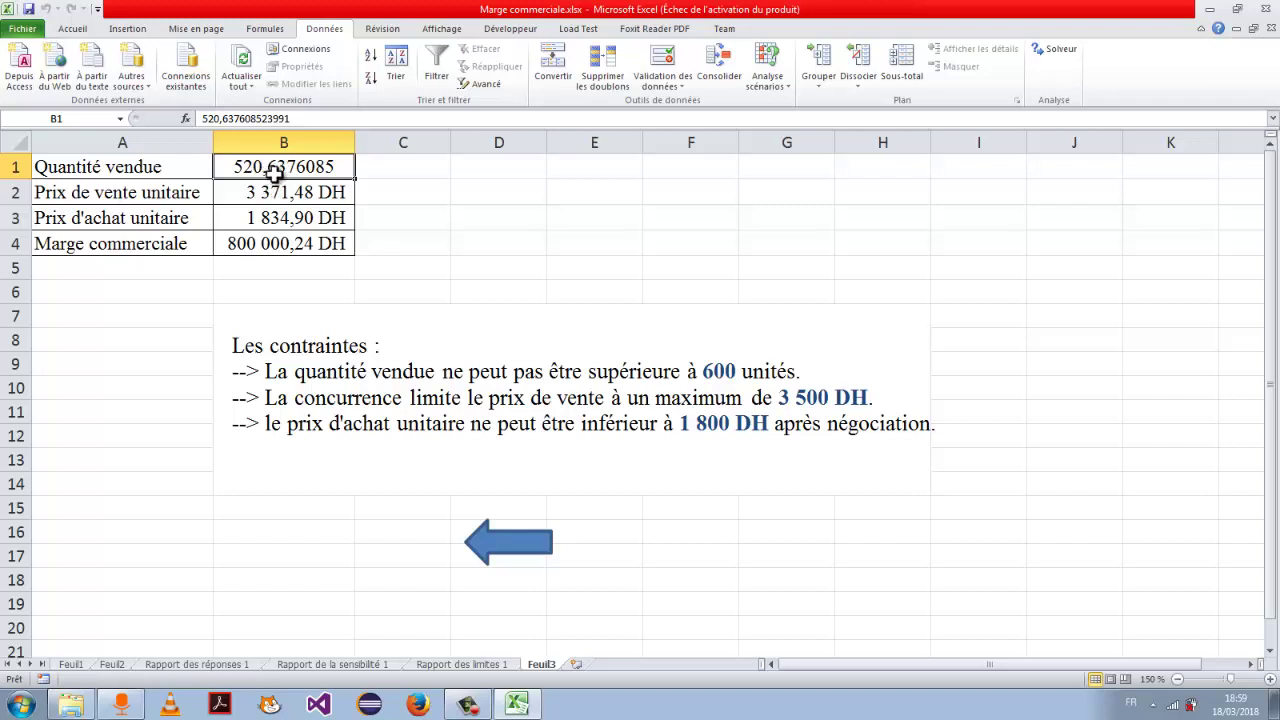
{"action": "left_click", "coordinate": [258, 195]}
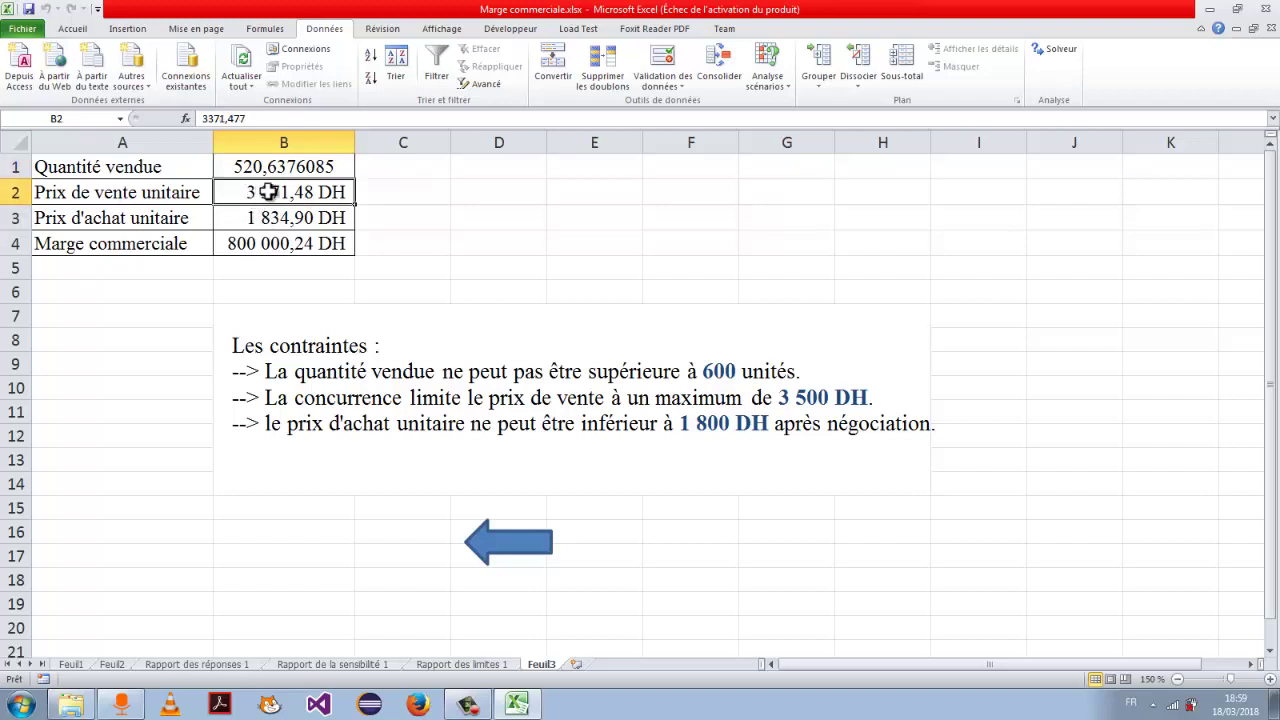
{"action": "left_click", "coordinate": [244, 222]}
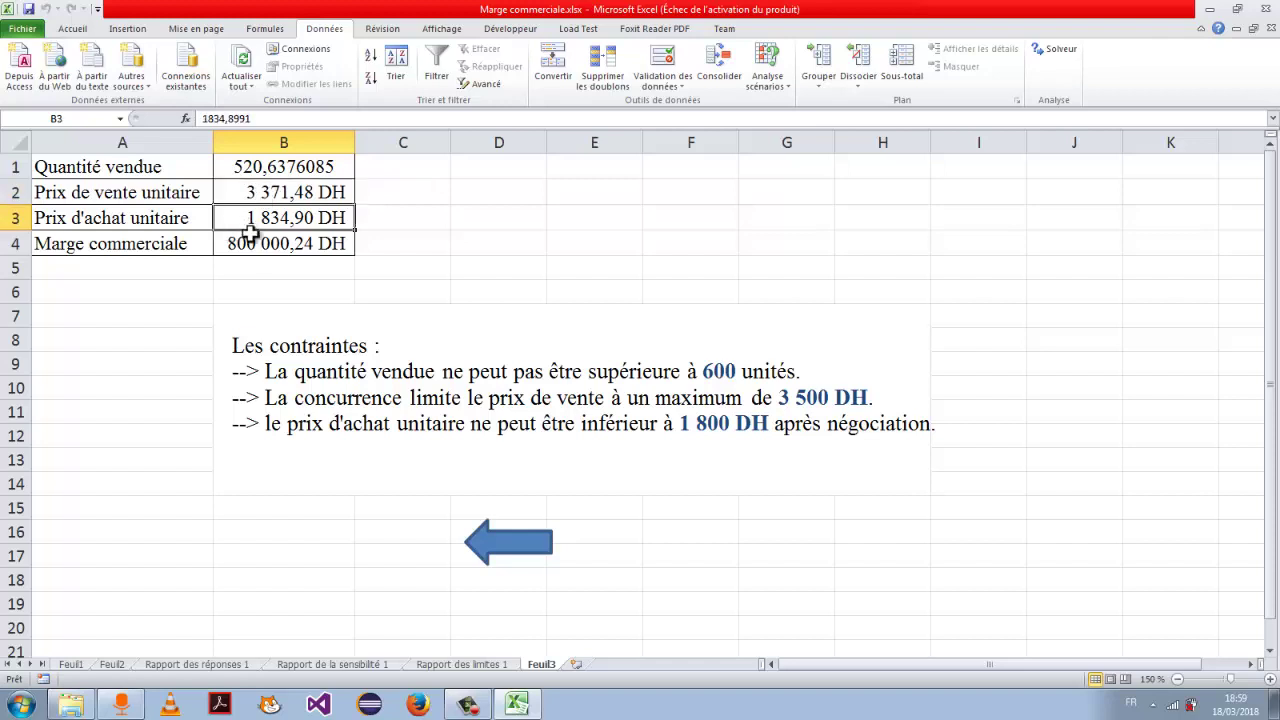
{"action": "left_click", "coordinate": [258, 246]}
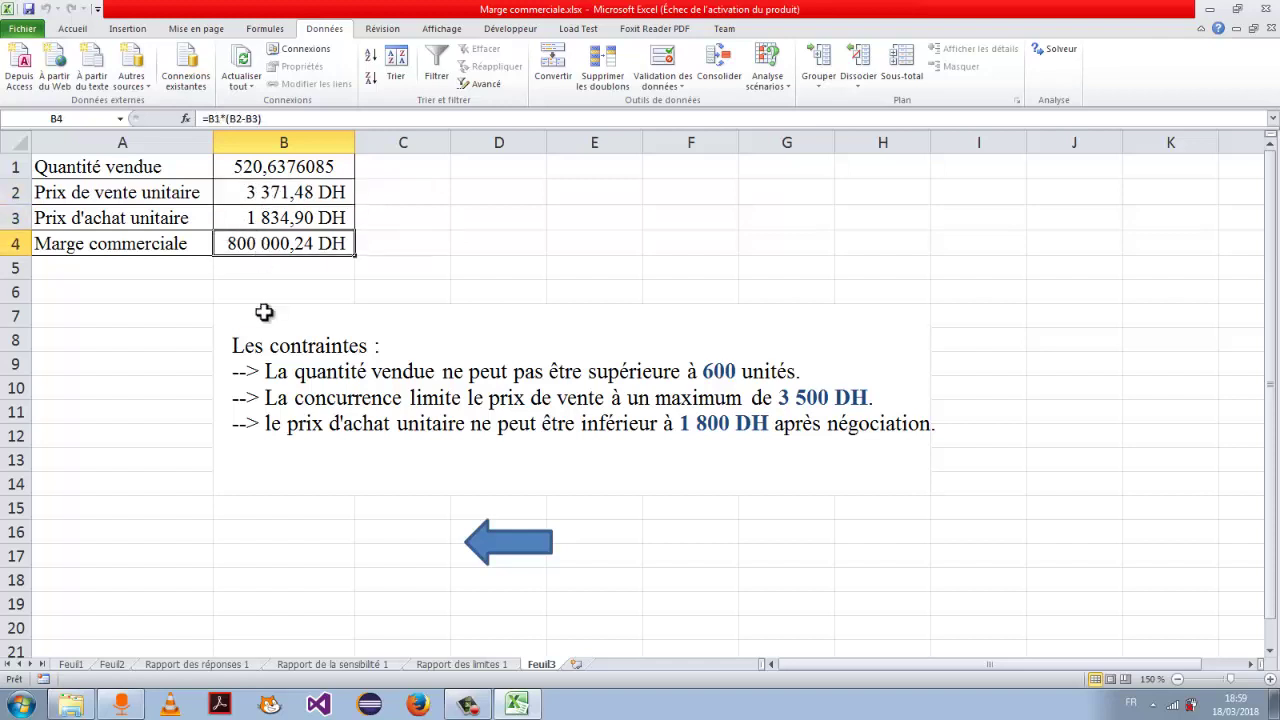